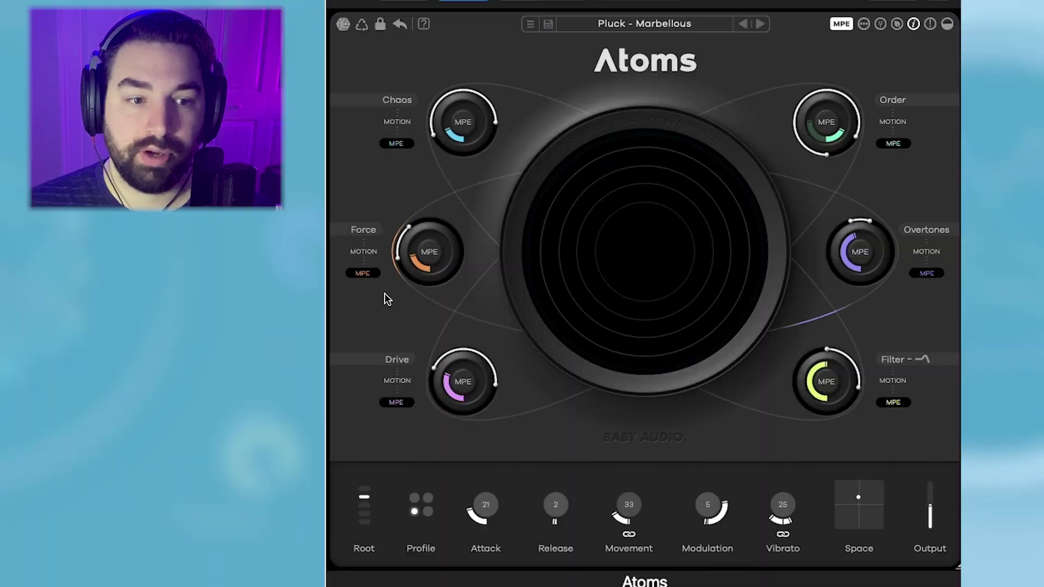
- Audition the presets Pad - Pulsar, Pad - Distopia, Pad - Ectoparty and Pad - Whirled on the chord track's Atoms instrument
mouse_move(421, 243)
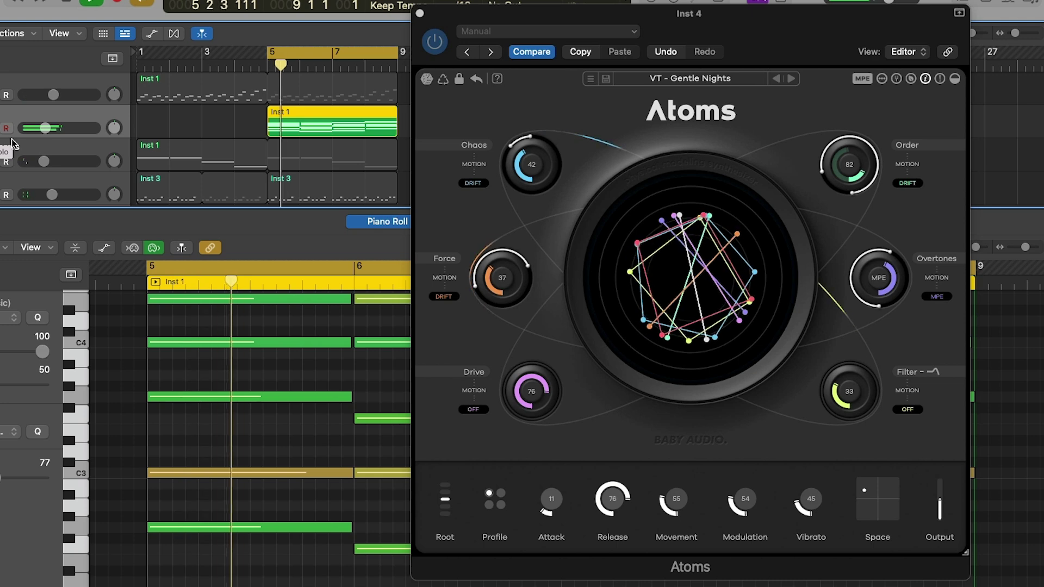
left_click(676, 80)
left_click(675, 81)
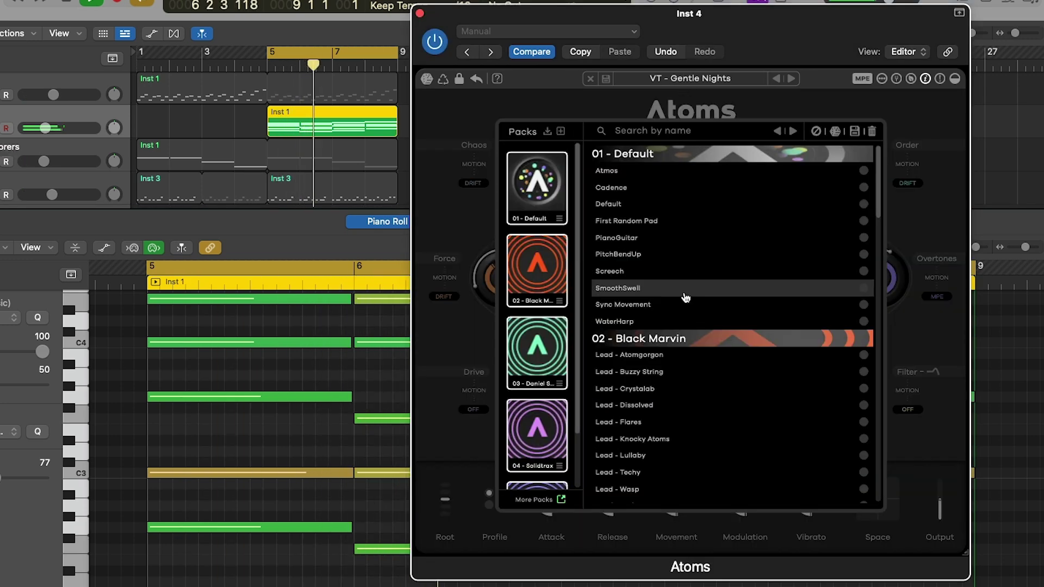
scroll(684, 283, "down", 5)
scroll(685, 297, "down", 1)
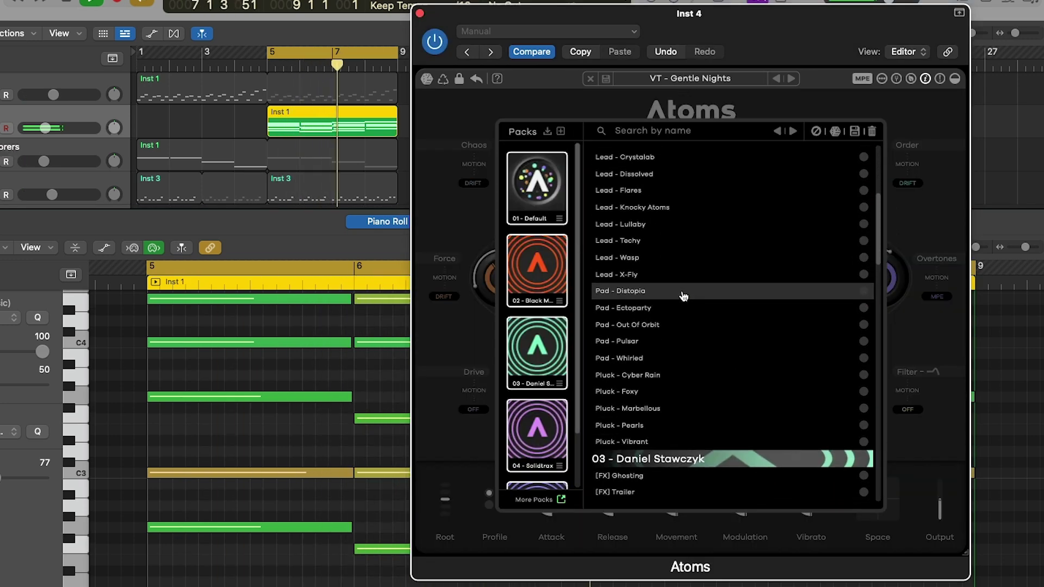
left_click(654, 341)
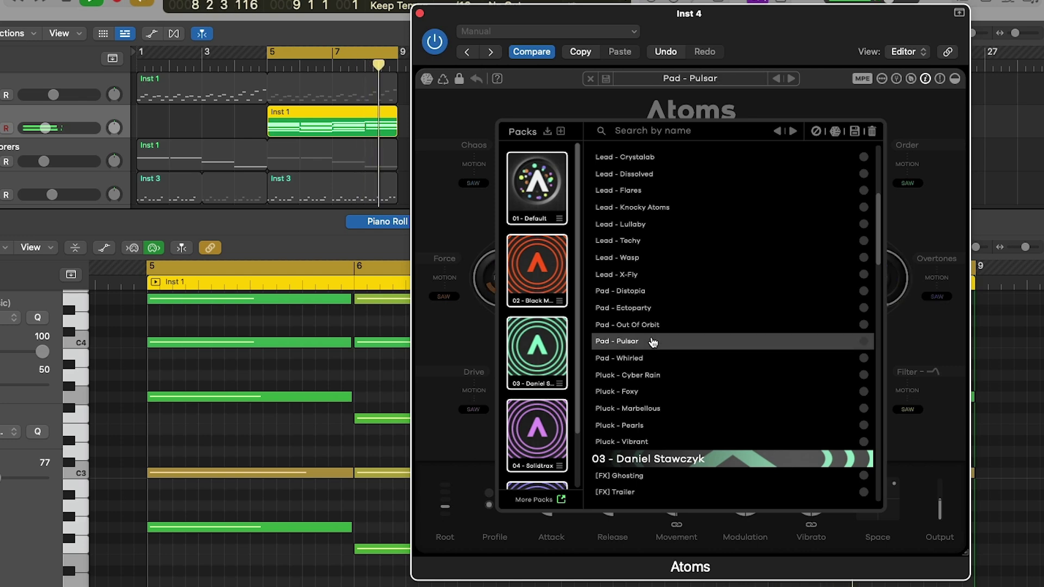
left_click(644, 299)
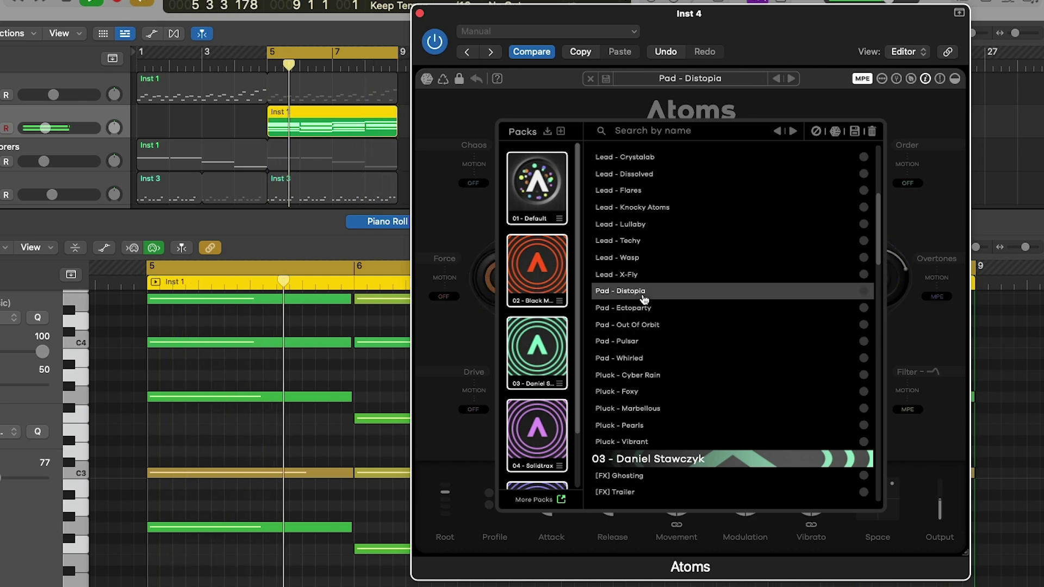
left_click(633, 308)
scroll(683, 343, "up", 1)
scroll(684, 347, "up", 1)
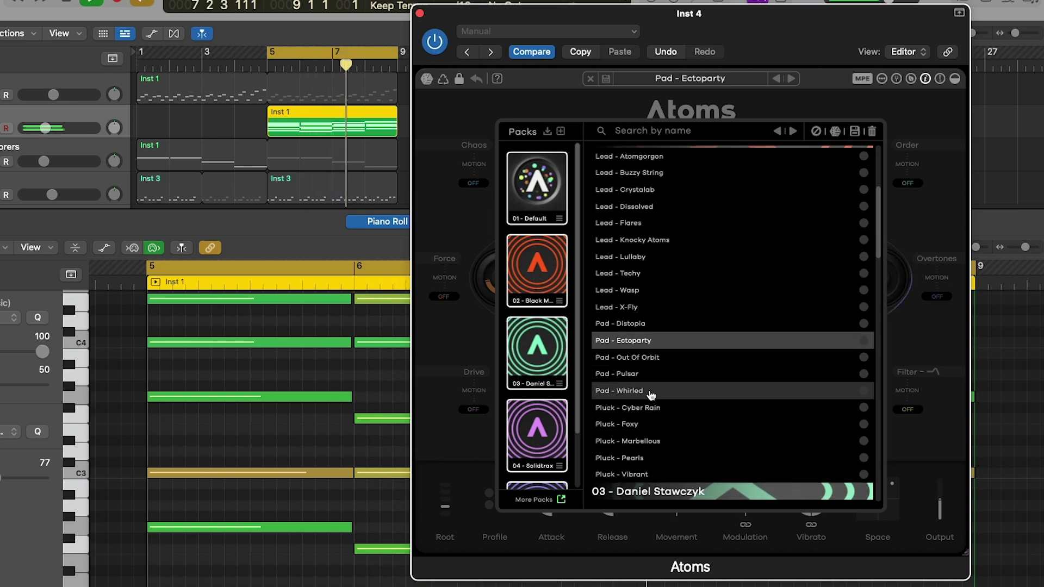
left_click(648, 392)
- Load the [PAD] Incoming preset and solo the Explorers bass track so it plays along with the chords
scroll(668, 366, "down", 17)
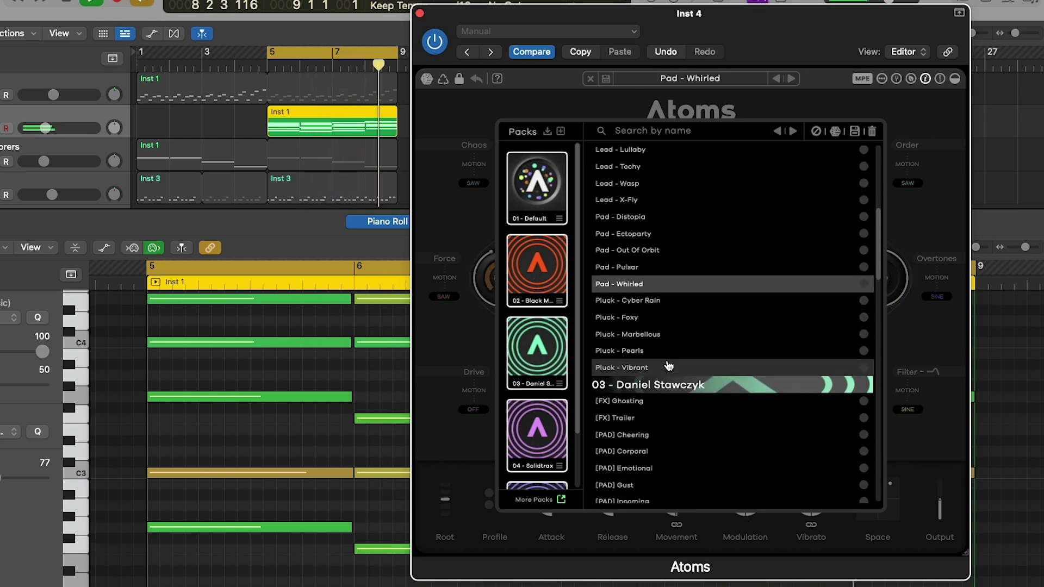
left_click(662, 323)
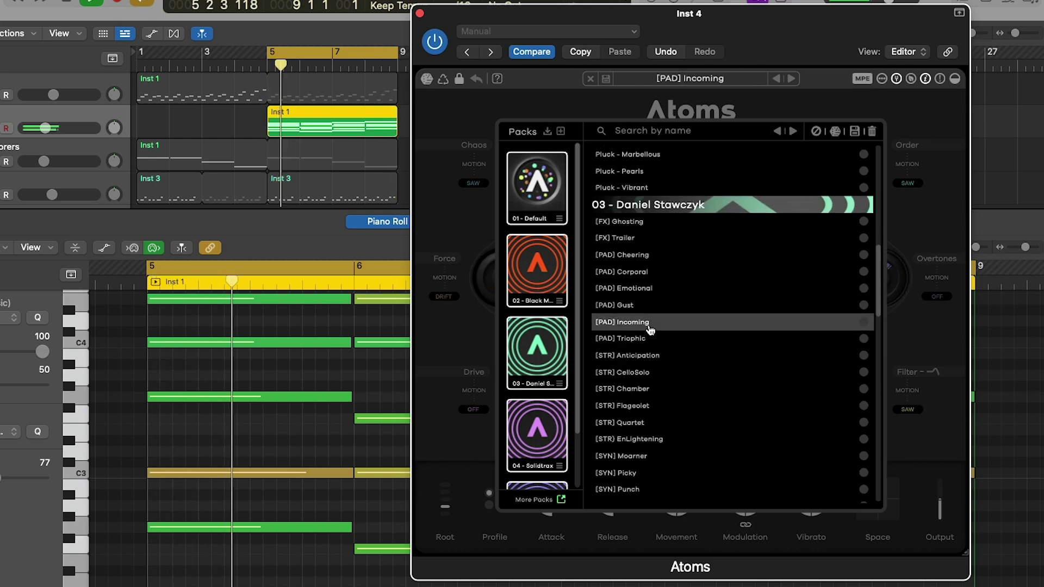
scroll(662, 323, "down", 12)
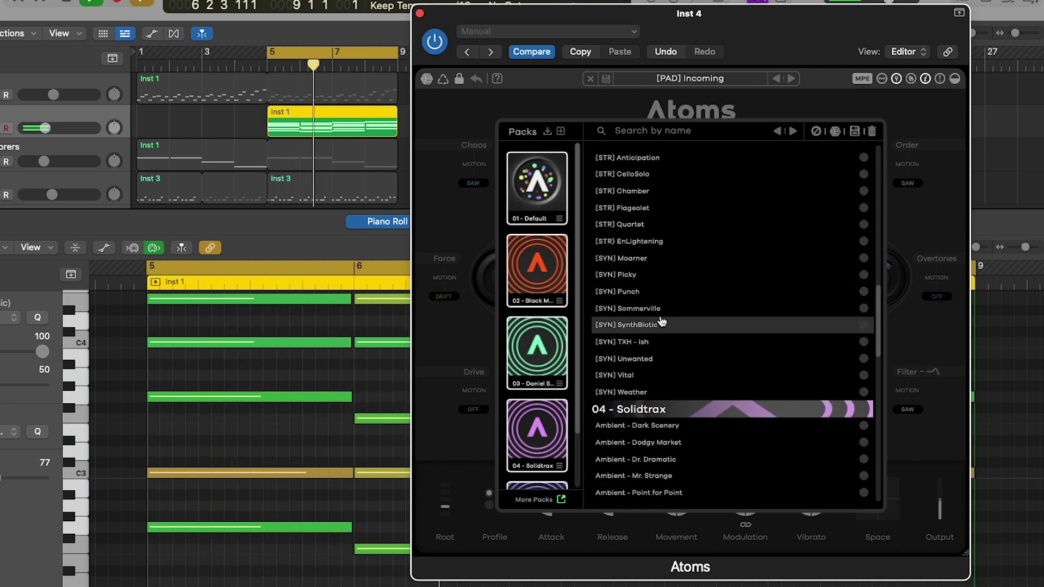
scroll(662, 322, "down", 2)
scroll(661, 321, "up", 3)
scroll(662, 321, "up", 4)
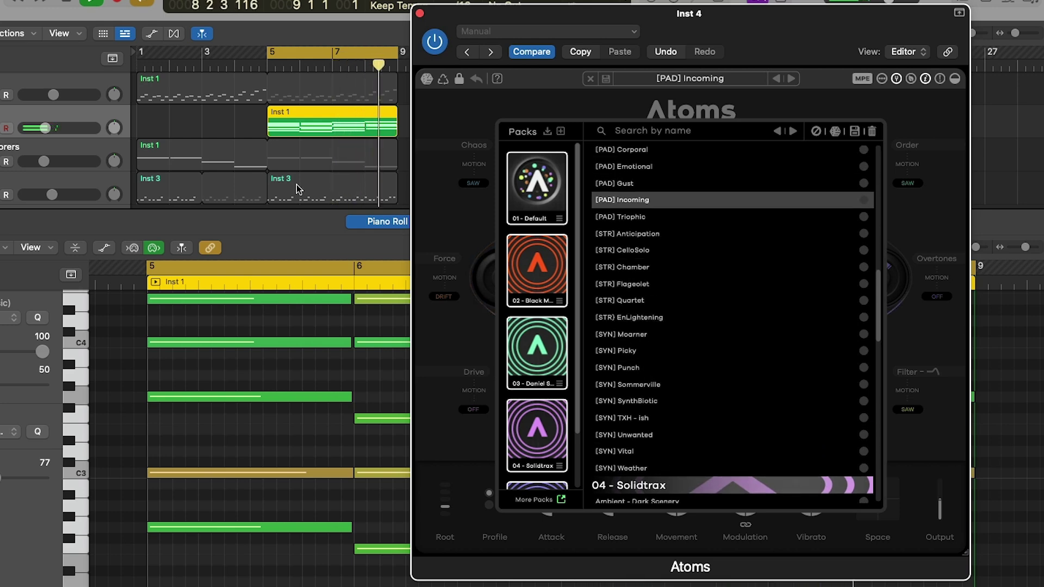
left_click(0, 162)
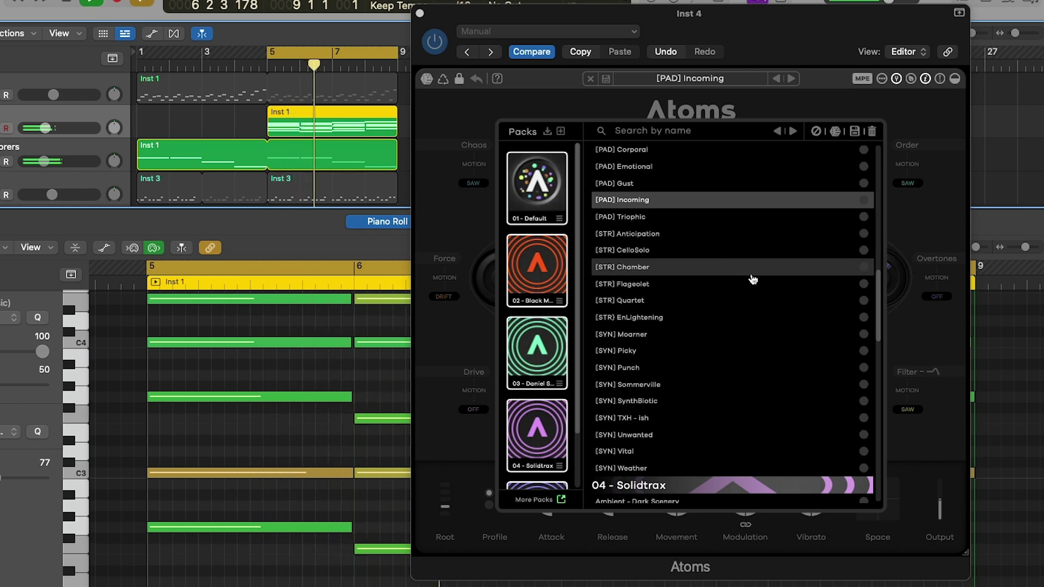
- Audition the presets [SYN] SynthBiotic, [SYN] Unwanted and [STR] Flageolet on the chord part
scroll(720, 287, "down", 3)
left_click(656, 299)
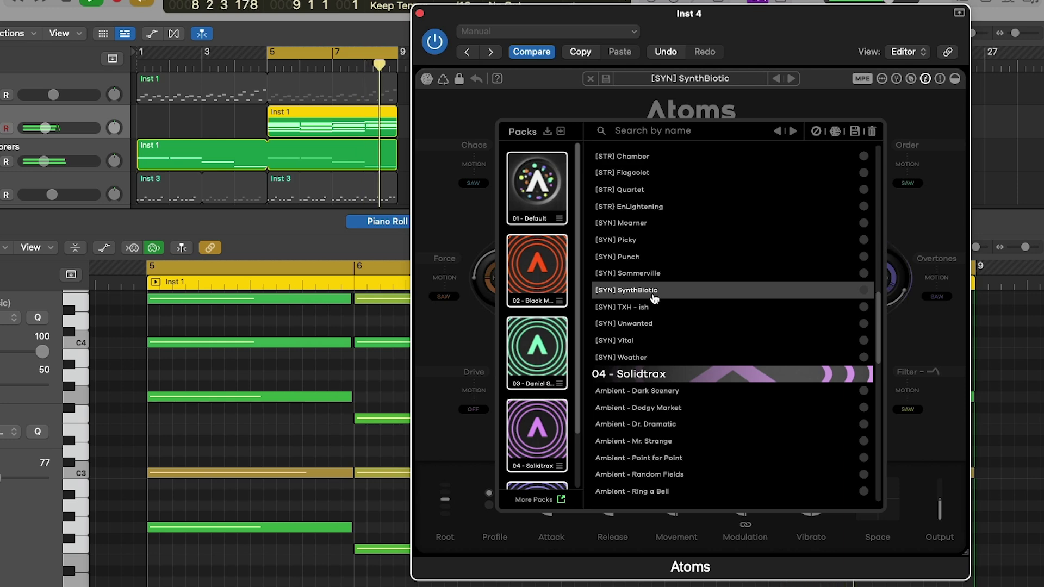
left_click(660, 325)
scroll(672, 301, "up", 1)
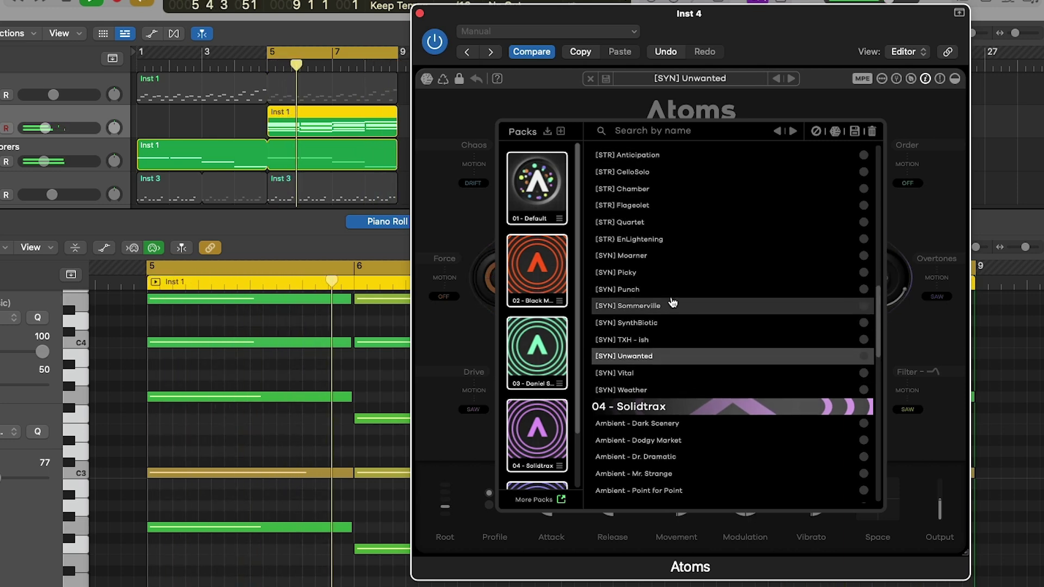
left_click(652, 206)
- Audition VT - Podracer, settle on the VT - Warm Chords preset and lower its Attack
scroll(702, 277, "down", 1)
scroll(706, 284, "down", 10)
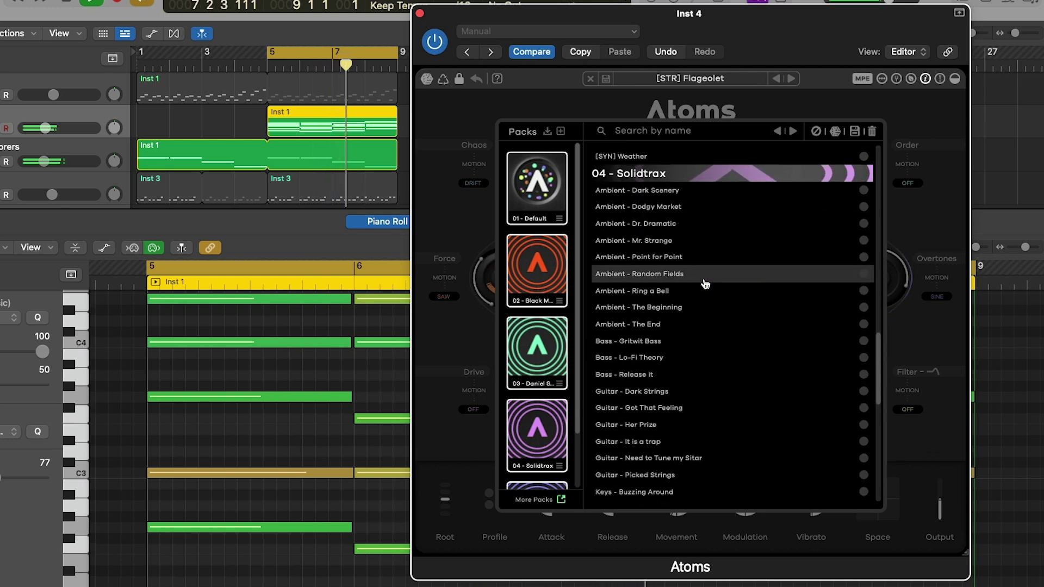
scroll(666, 414, "down", 15)
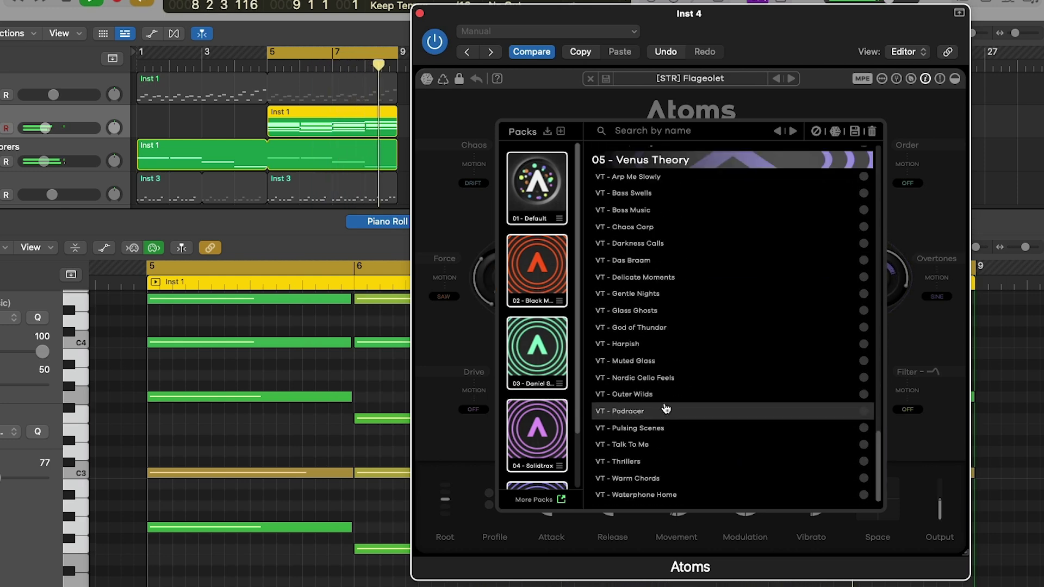
left_click(683, 417)
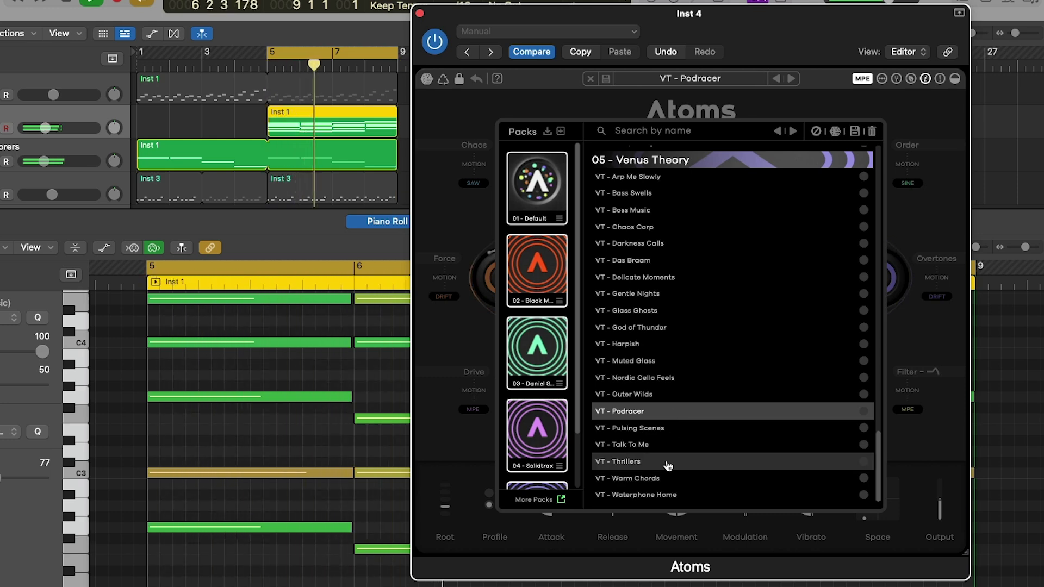
left_click(664, 479)
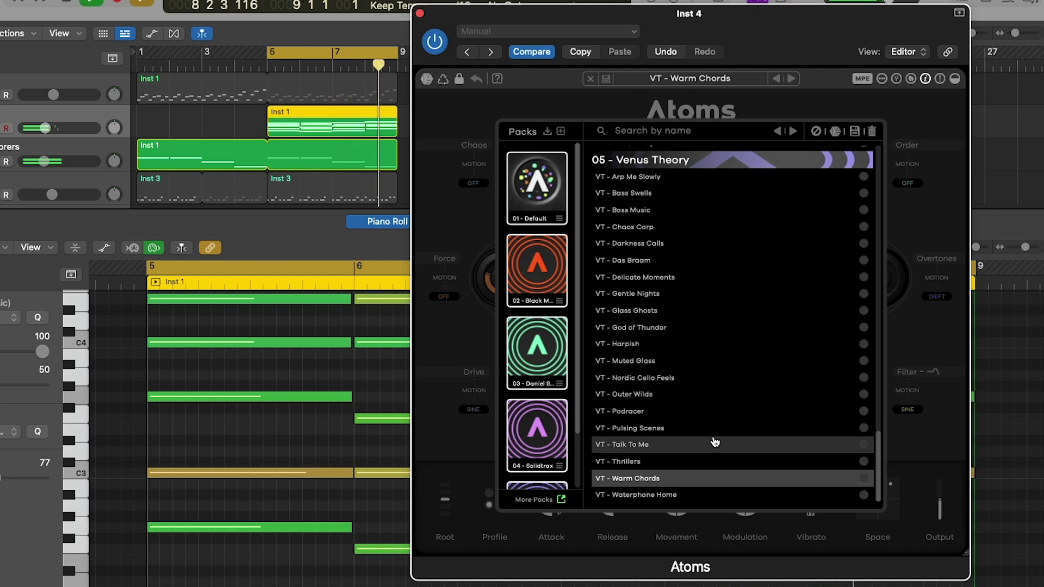
left_click(591, 79)
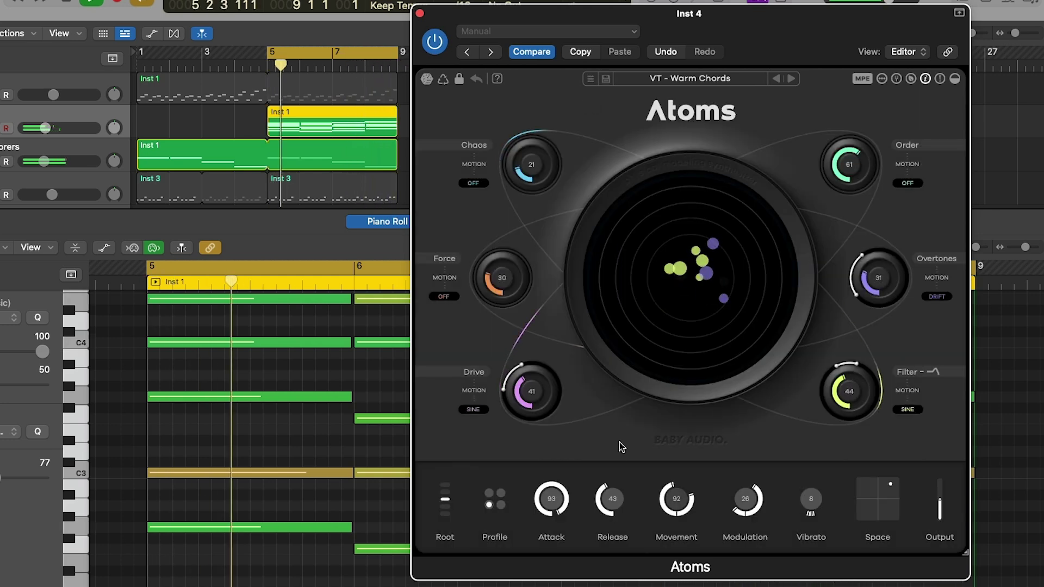
left_click_drag(562, 495, 562, 557)
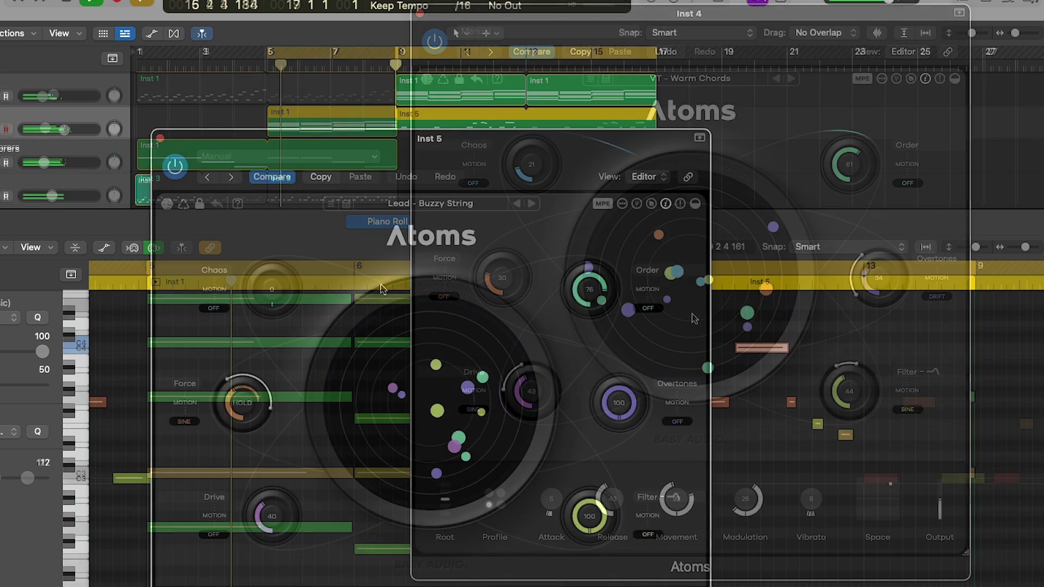
- Step forward through the lead presets on Inst 5, from Lead - Crystalab through Dissolved, Flares and Knocky Atoms to the following one
left_click(532, 203)
left_click_drag(534, 165, 547, 104)
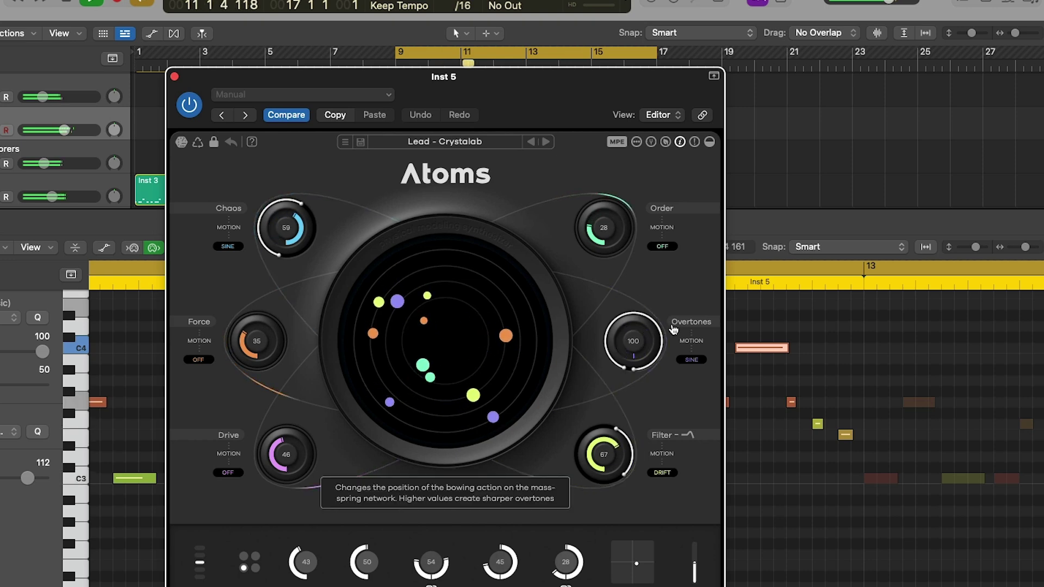
left_click(545, 141)
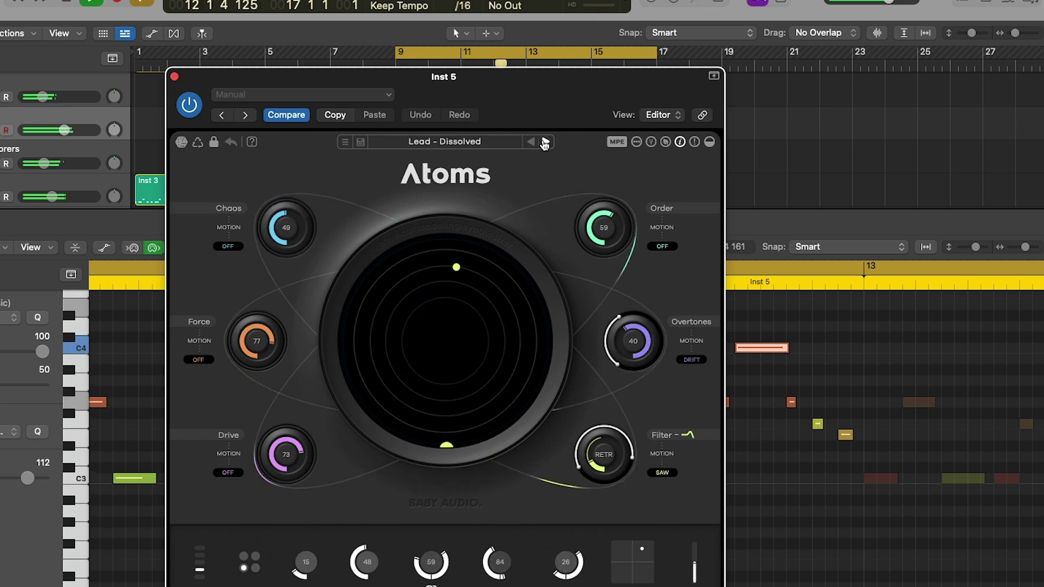
left_click(544, 142)
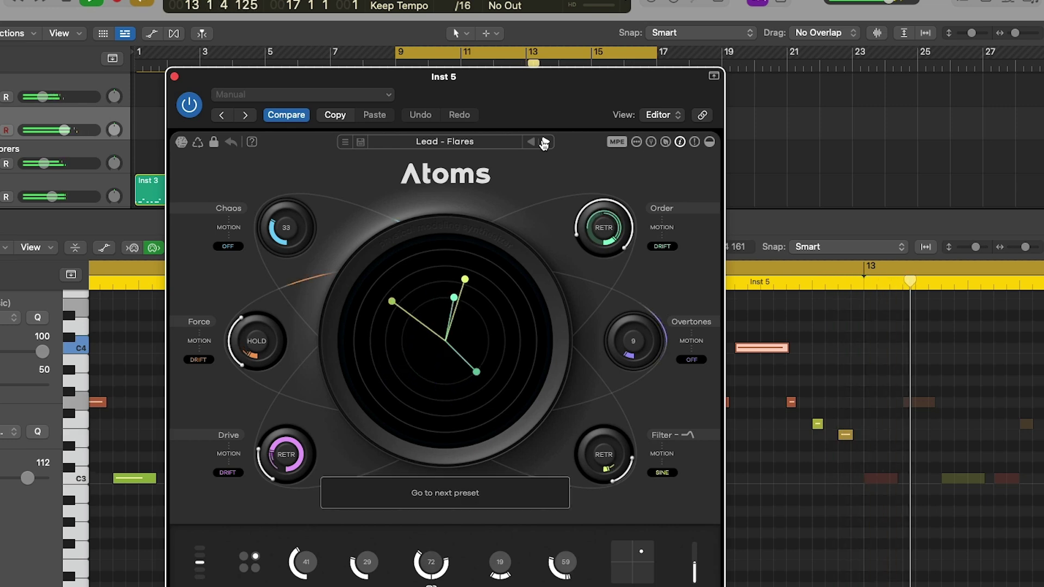
left_click(545, 141)
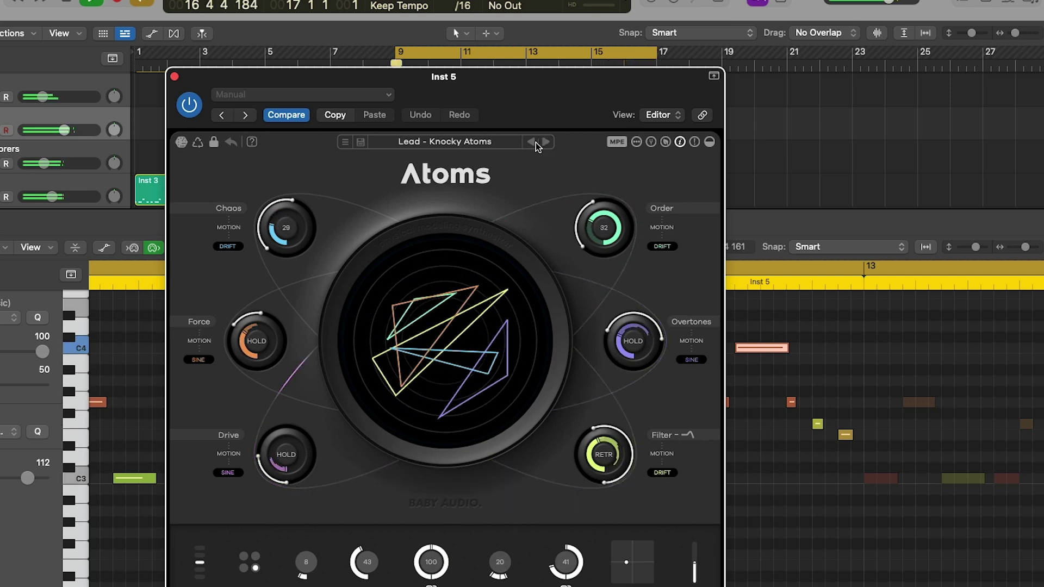
left_click(545, 142)
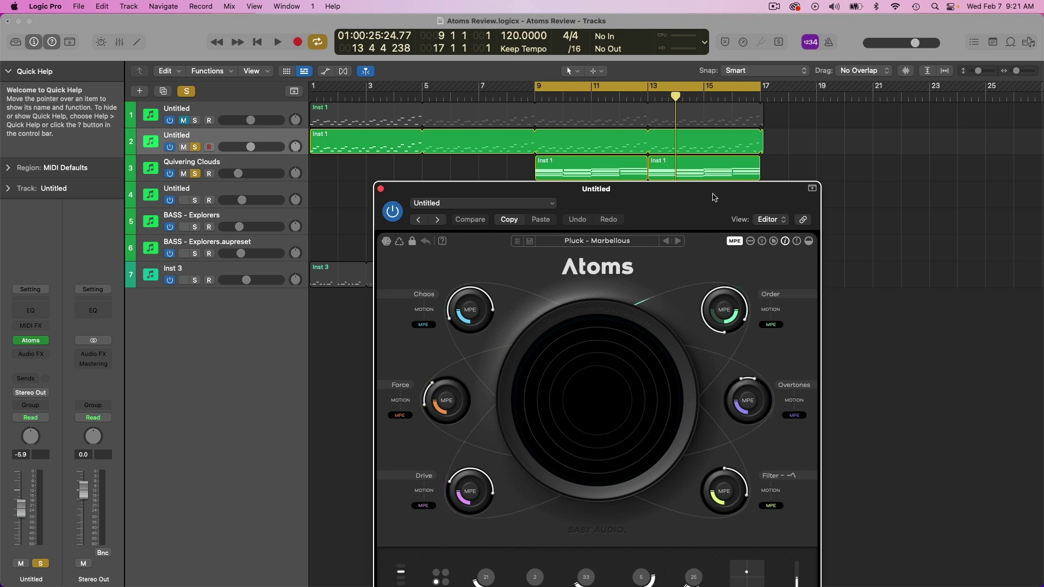
- On the PLUCK - Shortswoop preset, adjust the Chaos amount and its motion range, and raise the Order control
left_click_drag(695, 205, 674, 277)
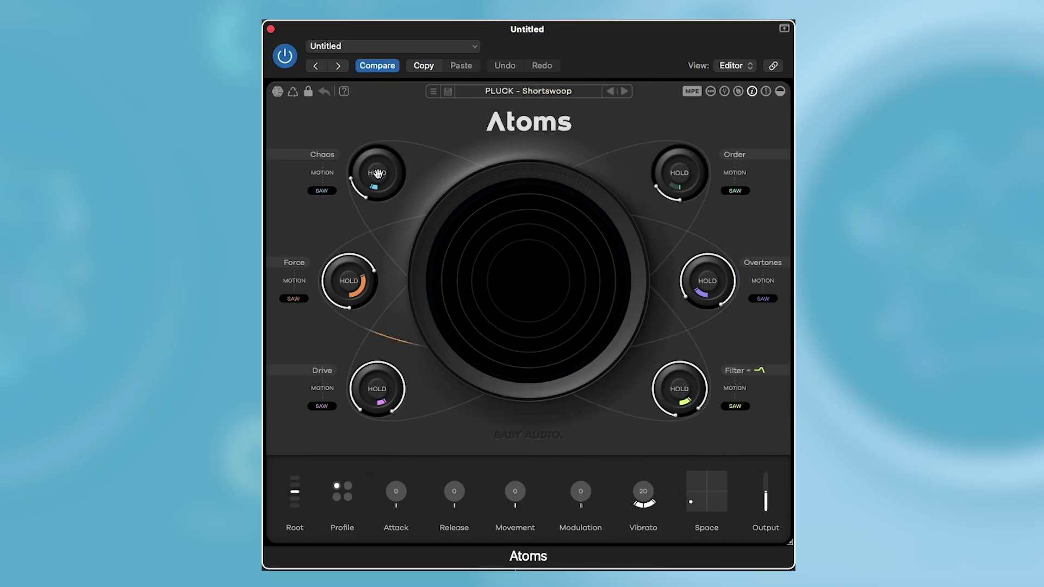
mouse_move(379, 174)
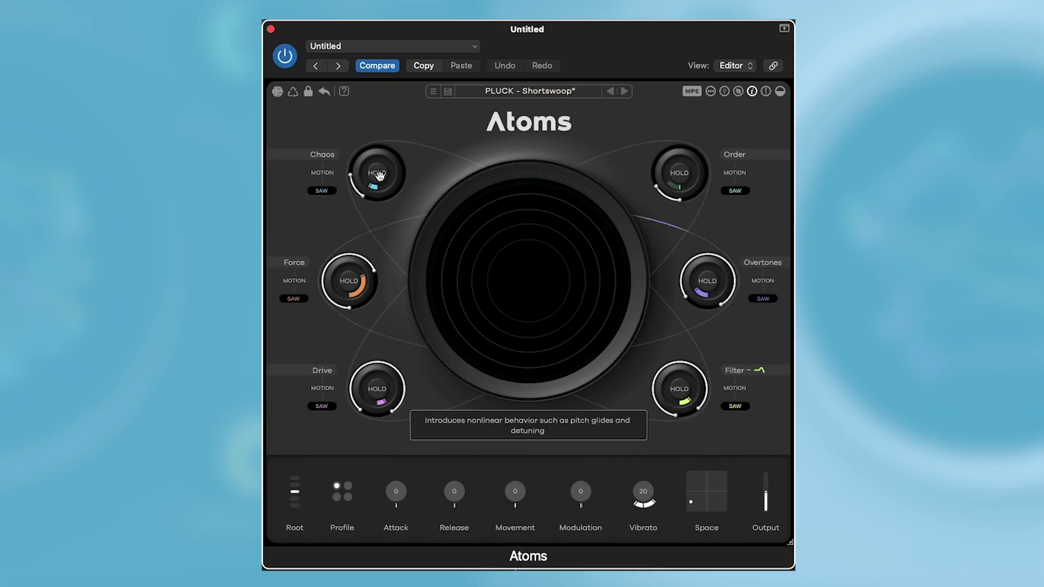
mouse_move(379, 174)
left_mouse_down()
mouse_move(373, 136)
mouse_move(384, 104)
mouse_move(383, 157)
left_mouse_up()
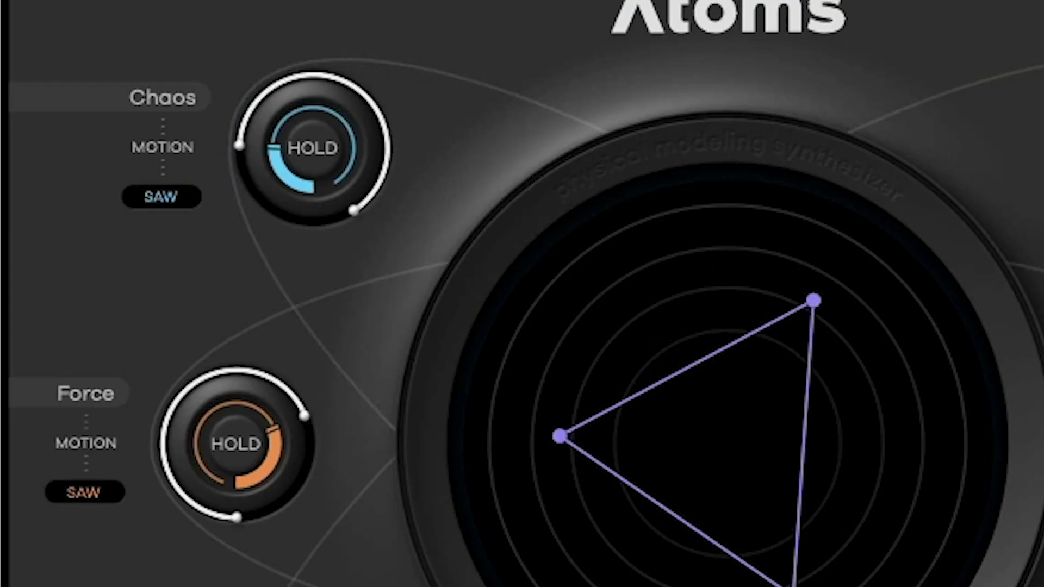
left_click_drag(362, 208, 419, 133)
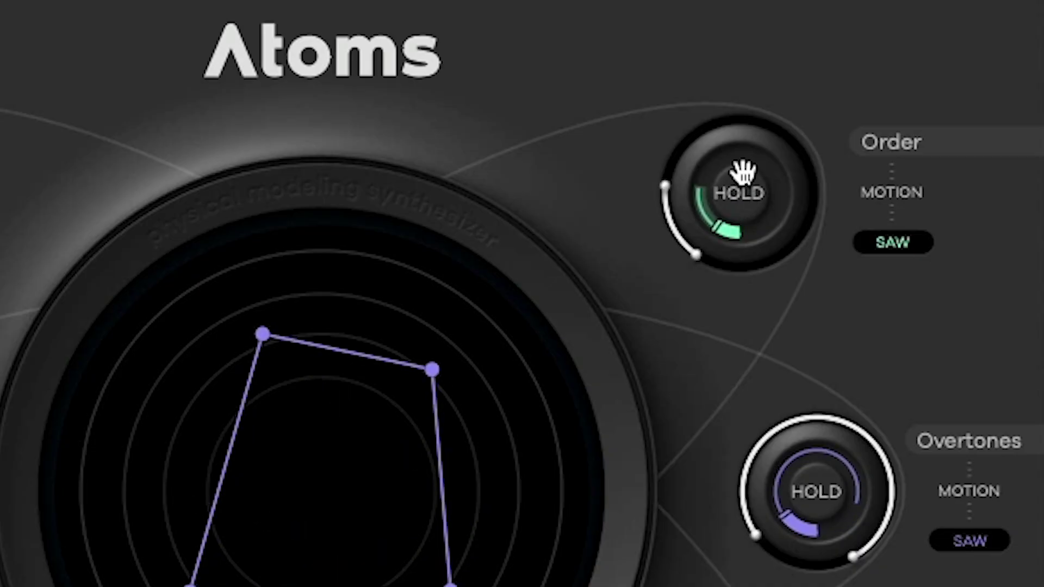
left_click_drag(677, 172, 675, 144)
left_click_drag(728, 111, 712, 7)
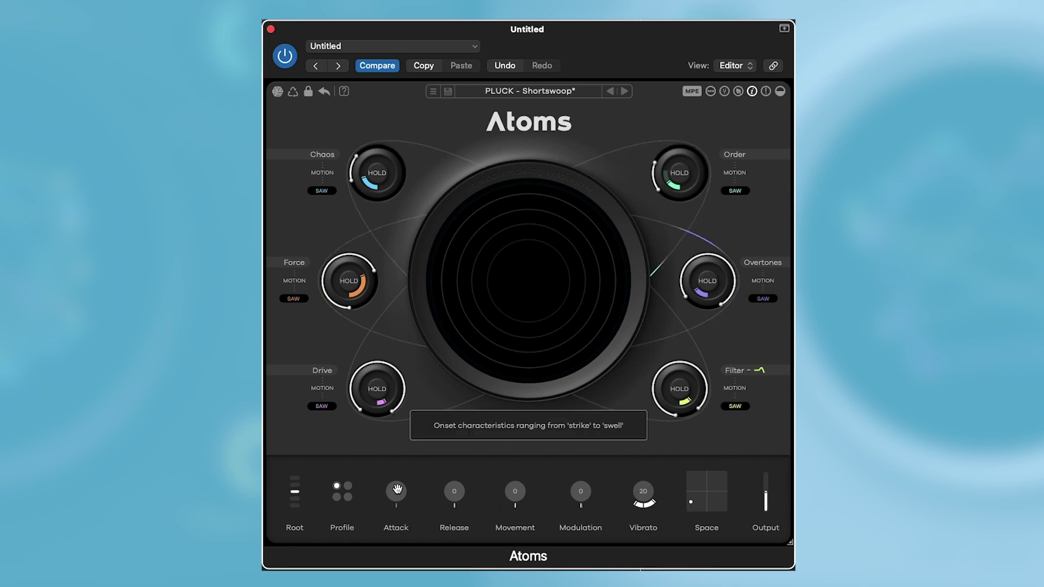
- Lock the Attack and Release parameters and randomize all unlocked parameters four times
left_click(308, 90)
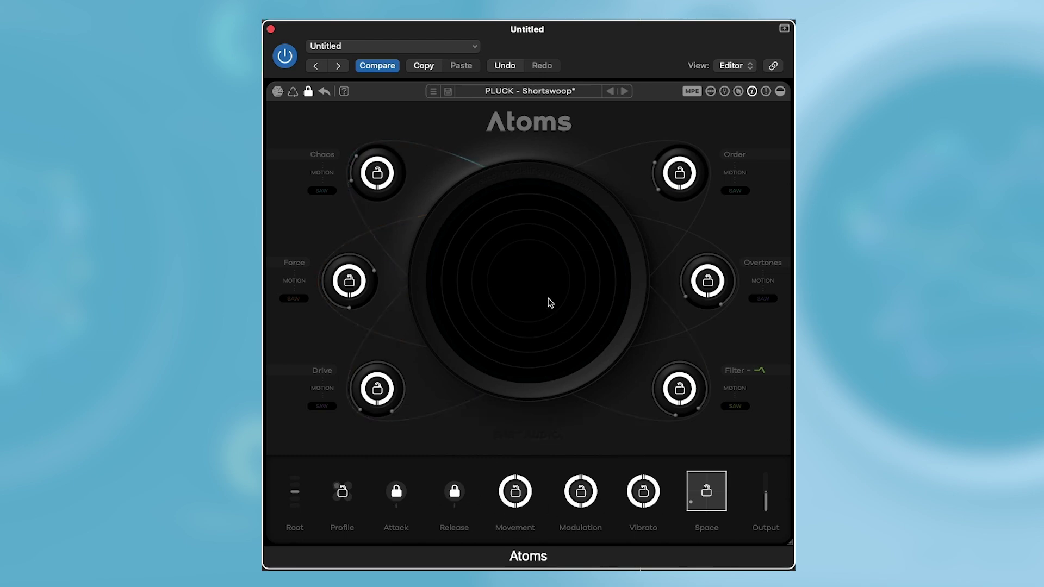
left_click(308, 91)
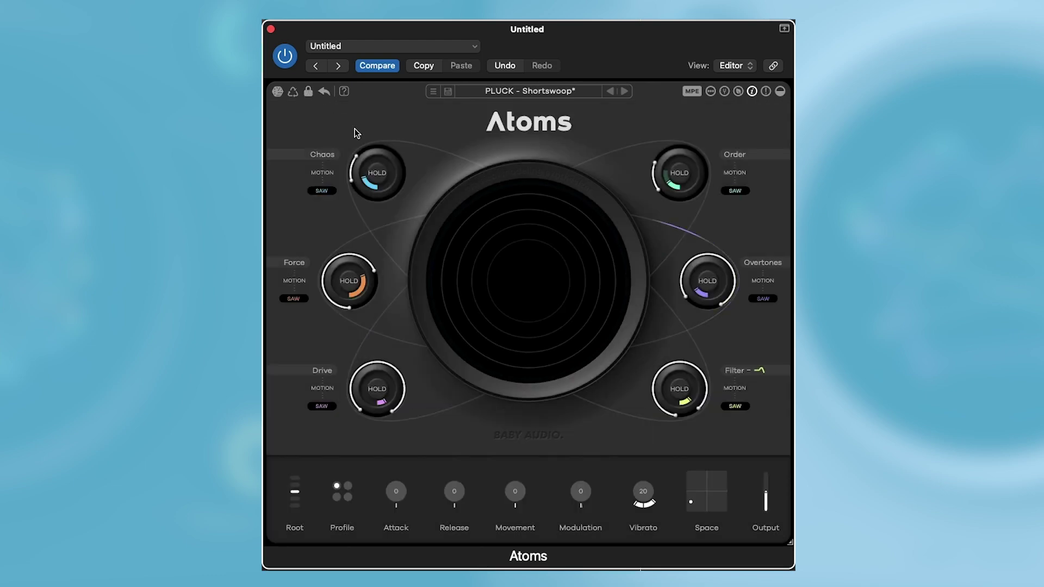
left_click(278, 92)
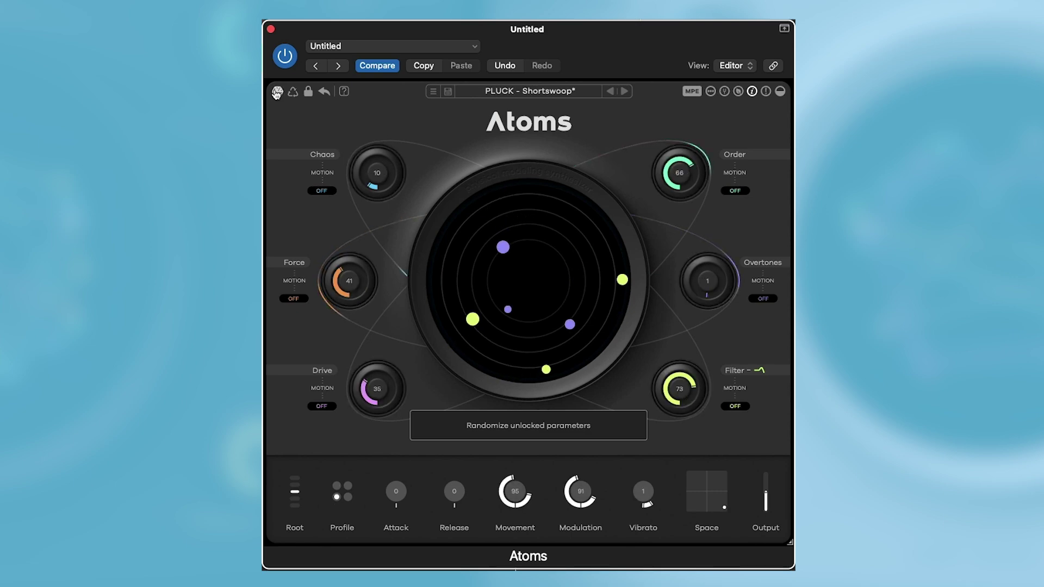
left_click(277, 93)
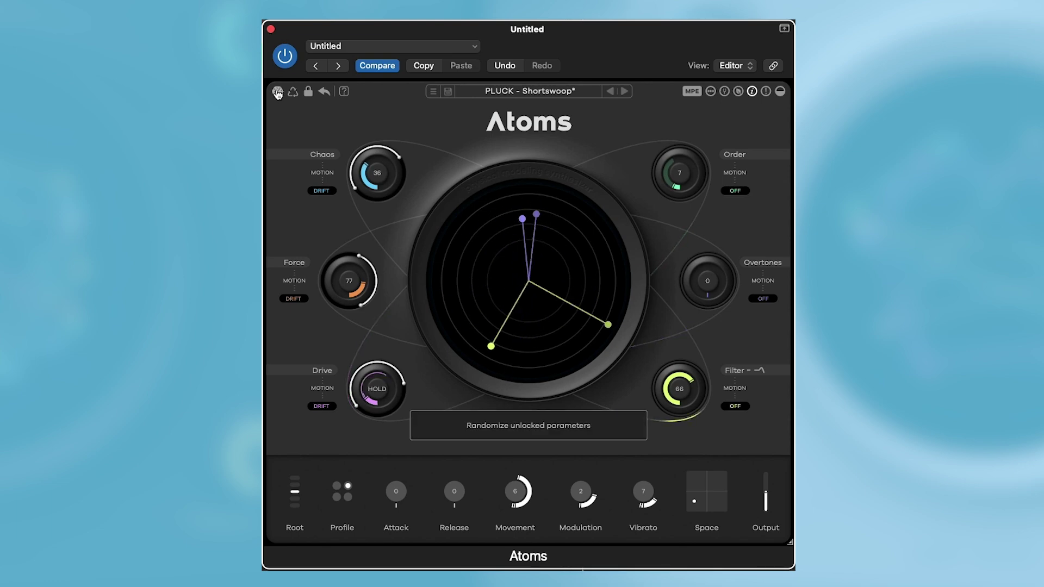
left_click(277, 92)
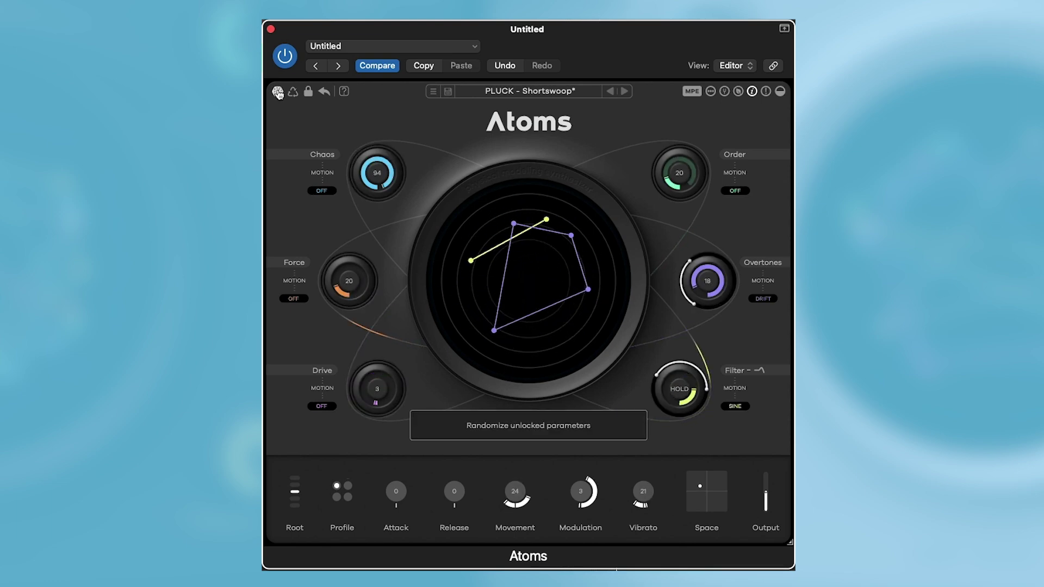
left_click(277, 92)
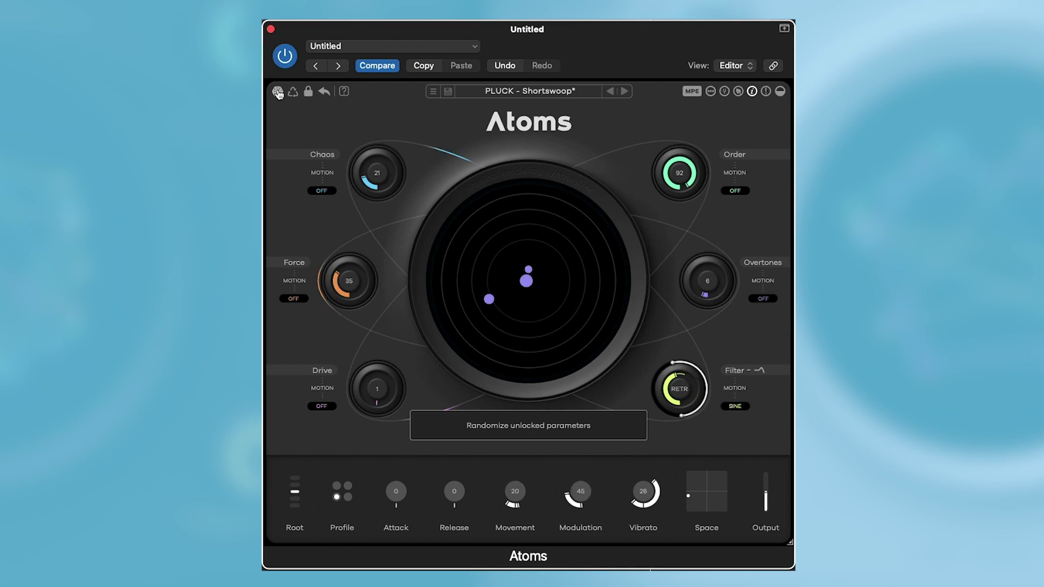
- Randomize the unlocked parameters of the PLUCK - Shortswoop patch two more times
left_click(277, 92)
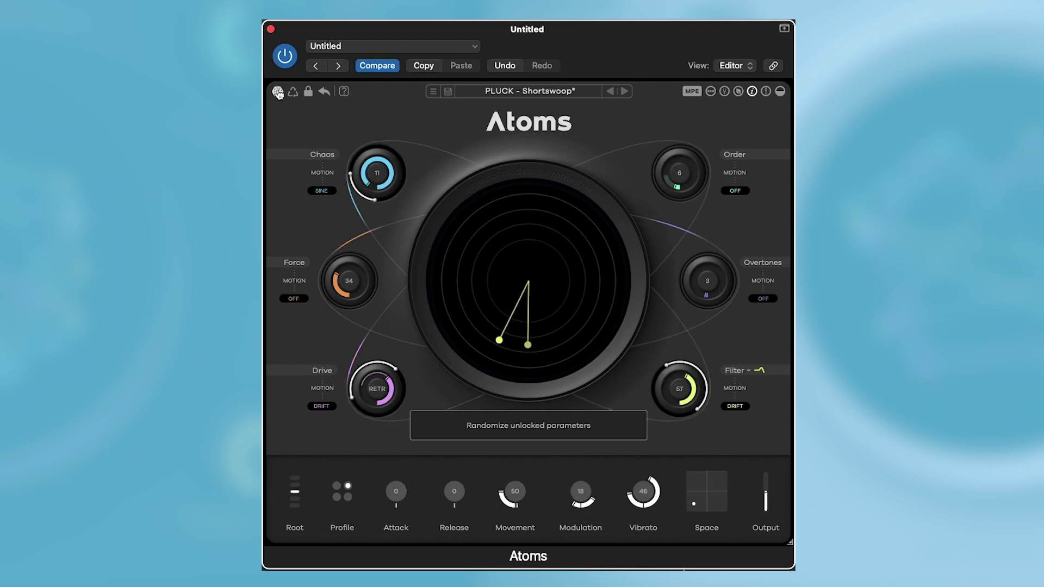
left_click(277, 92)
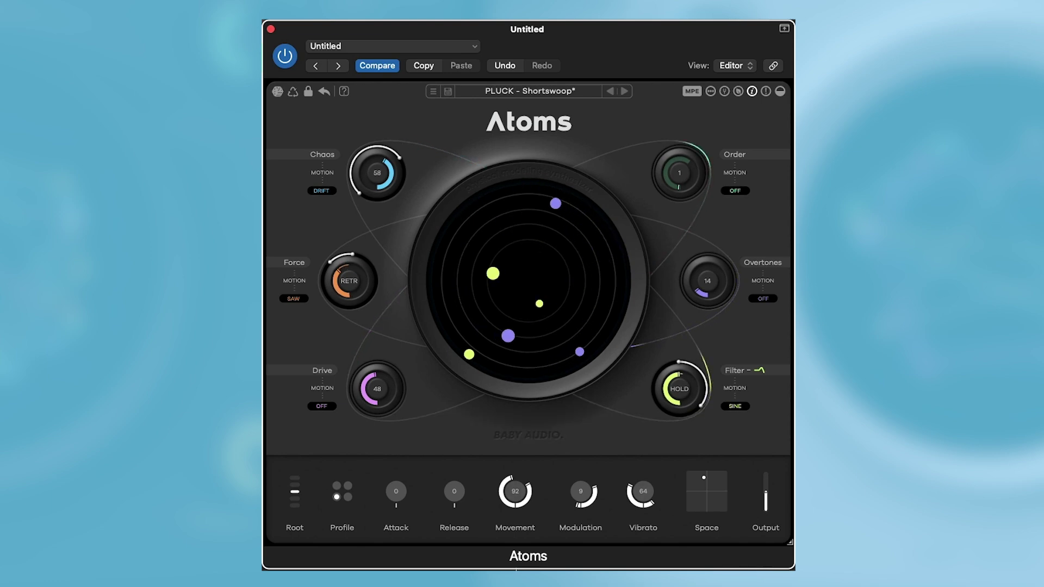
mouse_move(705, 482)
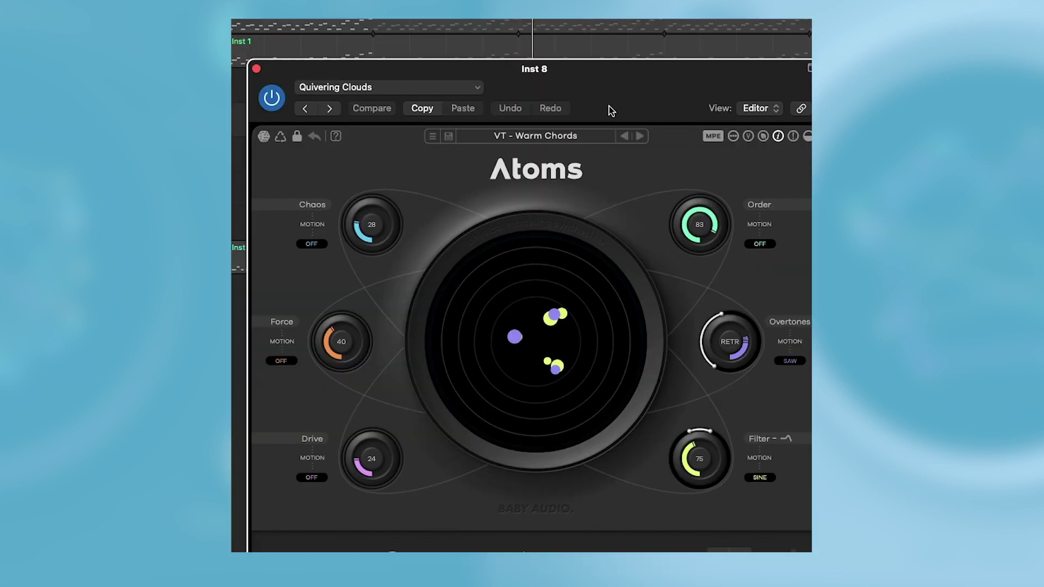
- On the VT - Warm Chords preset, sweep Force between 8 and 87, leave it at 61, and sweep Drive up to 72 and down to 21
mouse_move(314, 225)
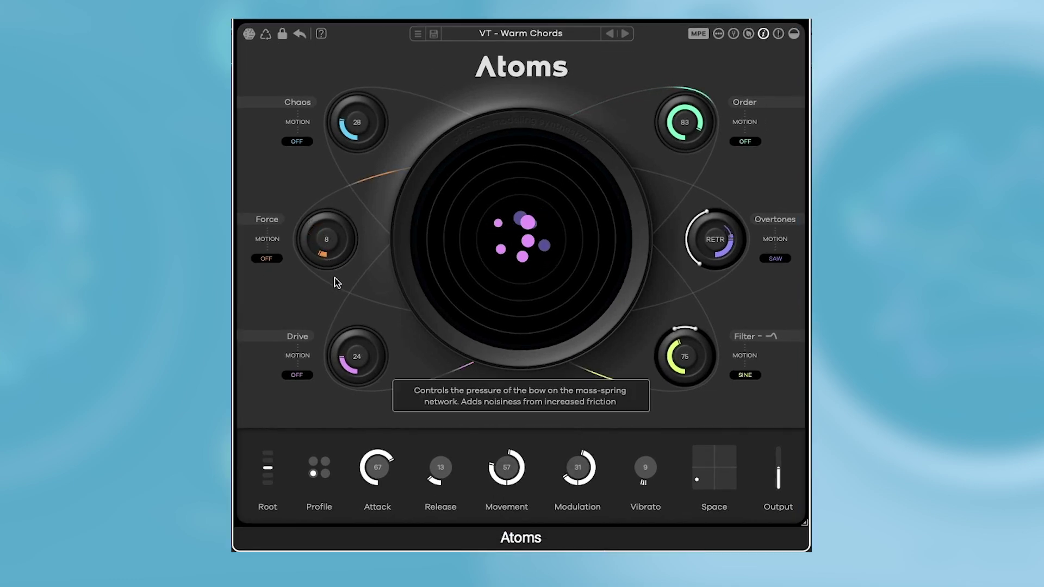
left_click_drag(336, 283, 339, 278)
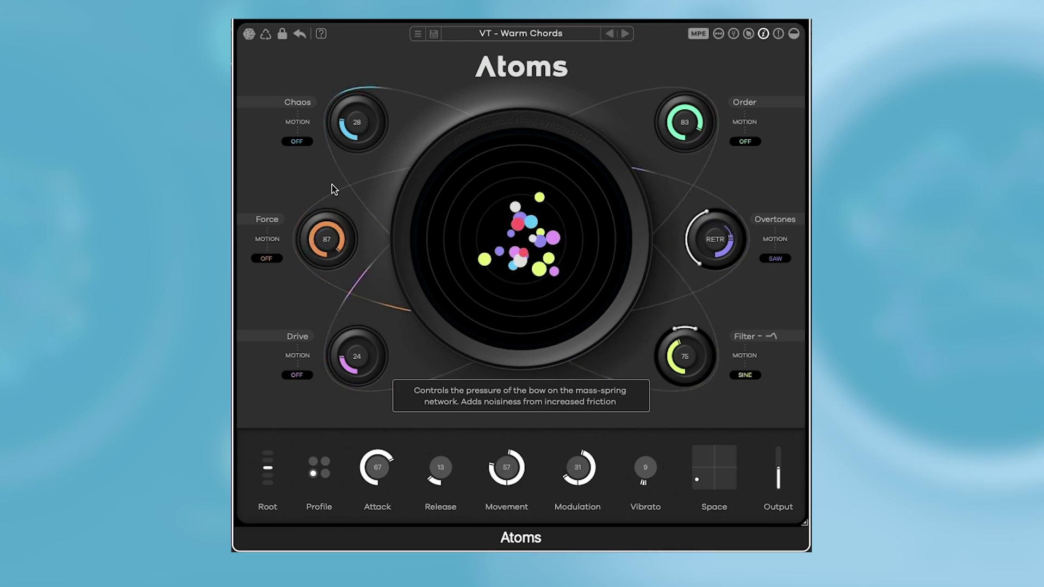
left_click_drag(337, 190, 340, 215)
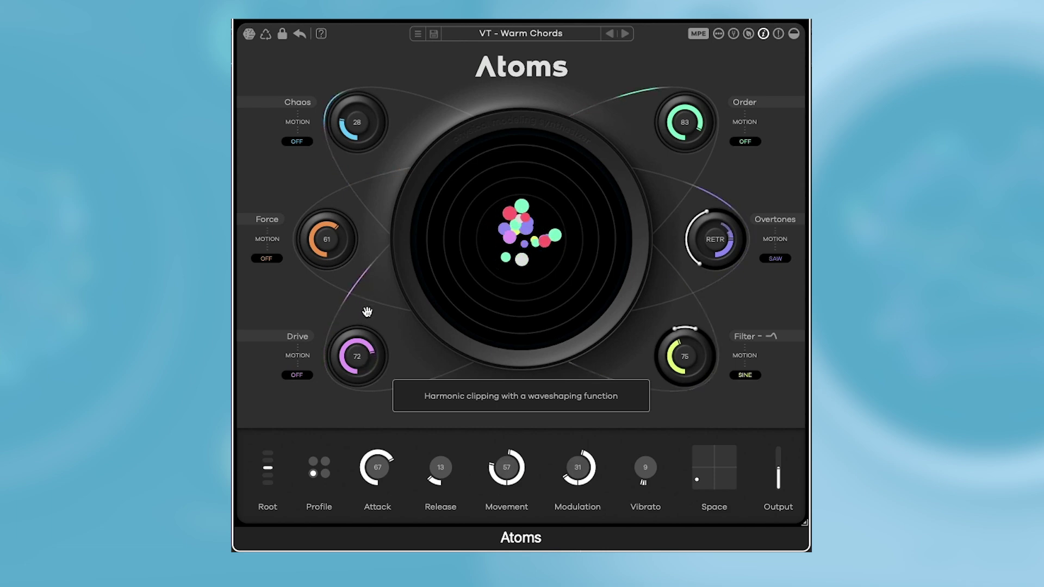
left_click_drag(366, 357, 367, 367)
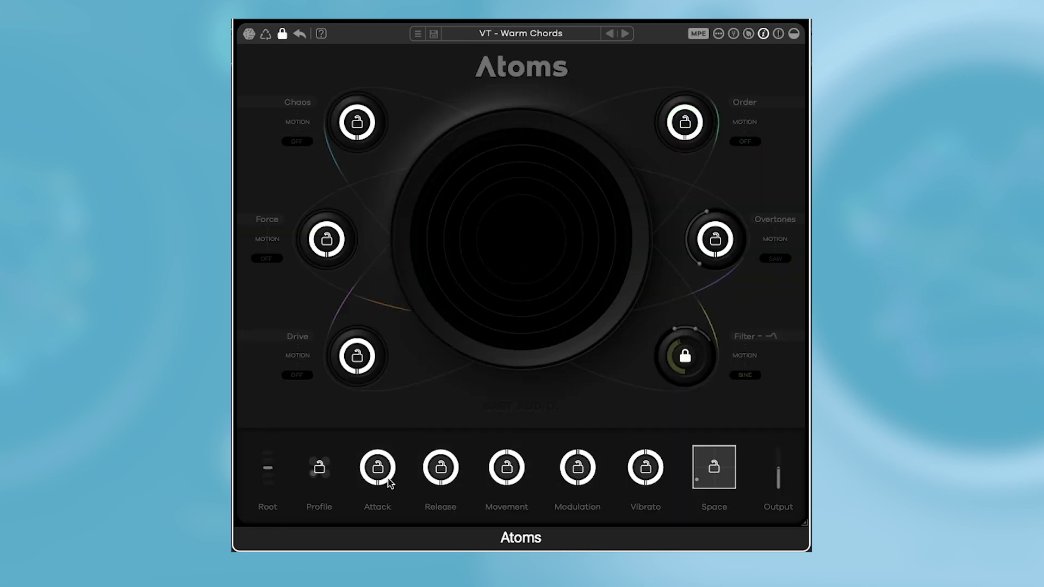
- Lock the Attack and Release parameters on VT - Warm Chords and randomize the unlocked parameters three times
left_click(381, 473)
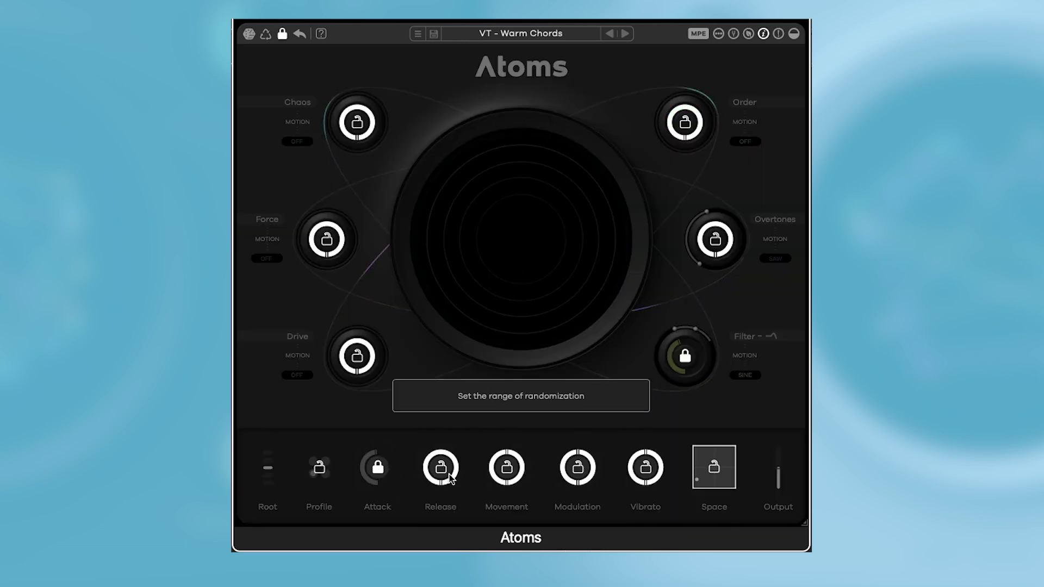
left_click(441, 471)
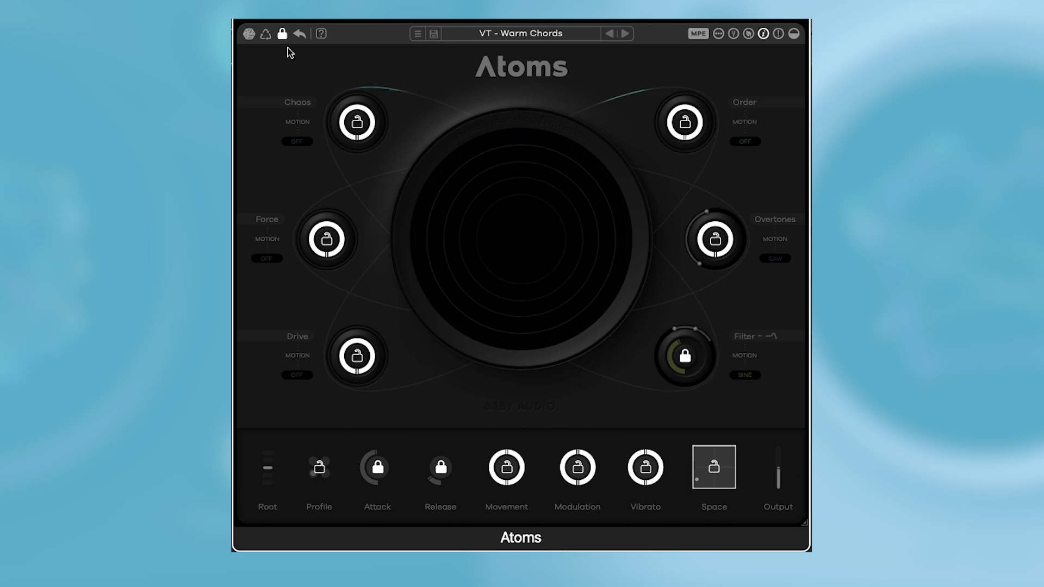
left_click(249, 34)
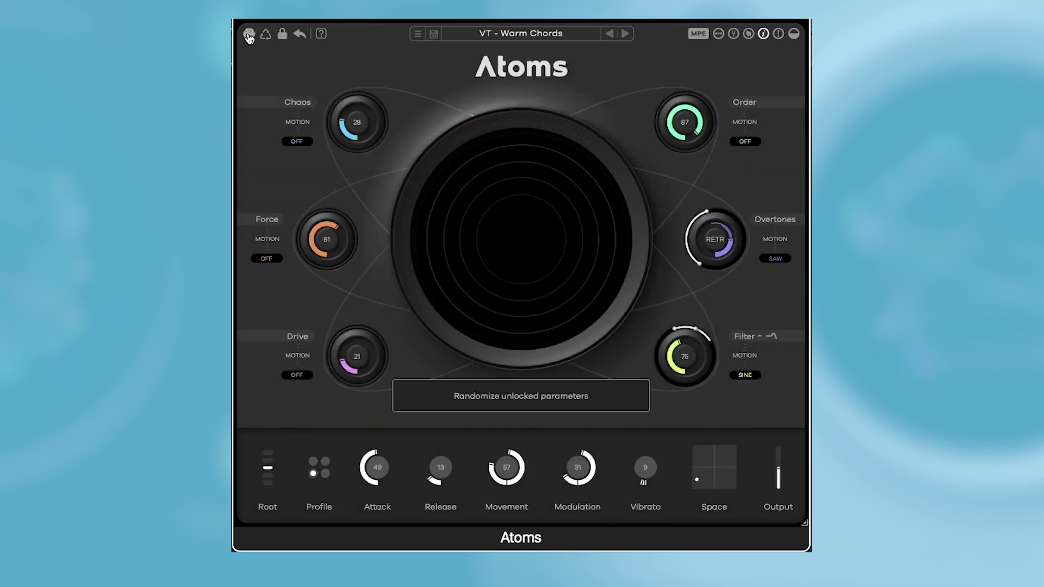
left_click(249, 35)
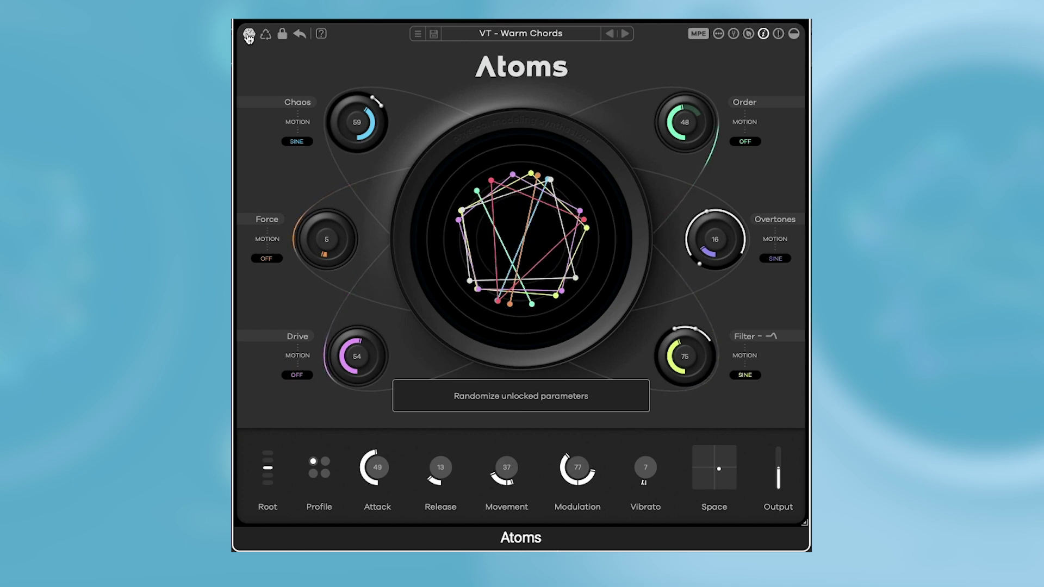
left_click(249, 35)
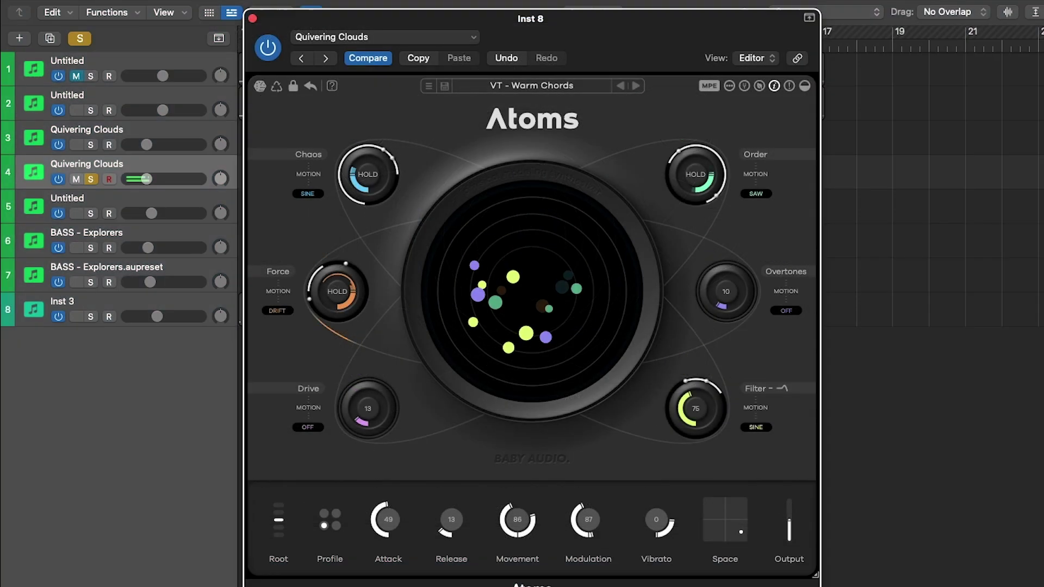
- Reposition the Inst 8 plugin window, randomize the unlocked parameters again and raise Drive to about 32
left_click_drag(605, 22, 778, 4)
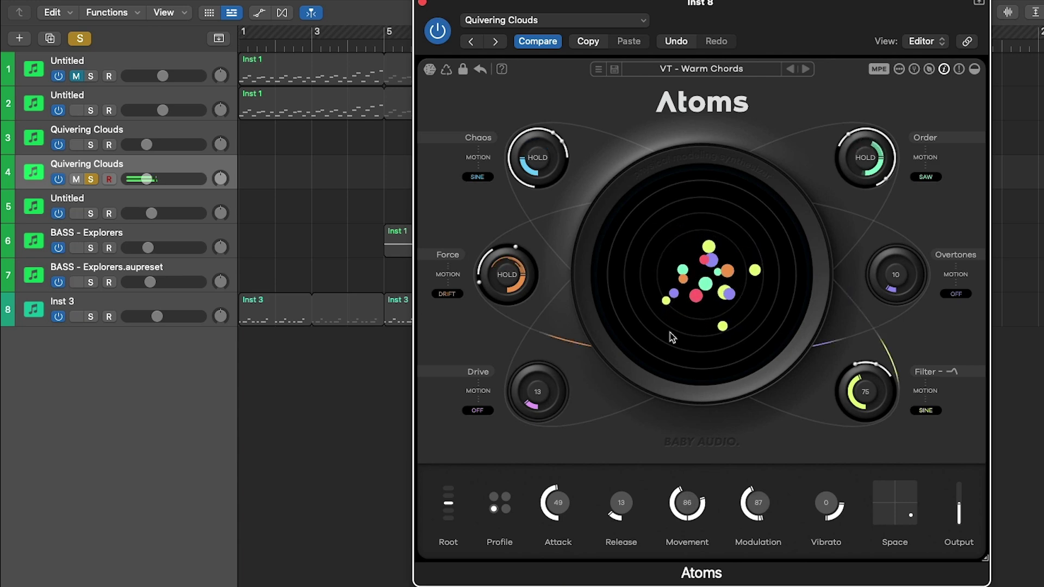
left_click_drag(681, 9, 639, 371)
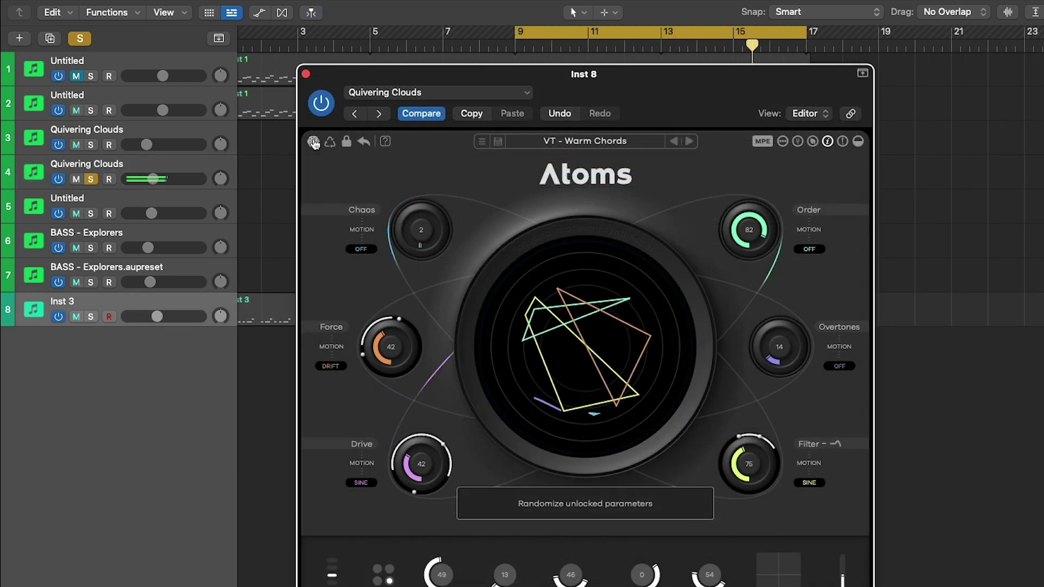
left_click(314, 142)
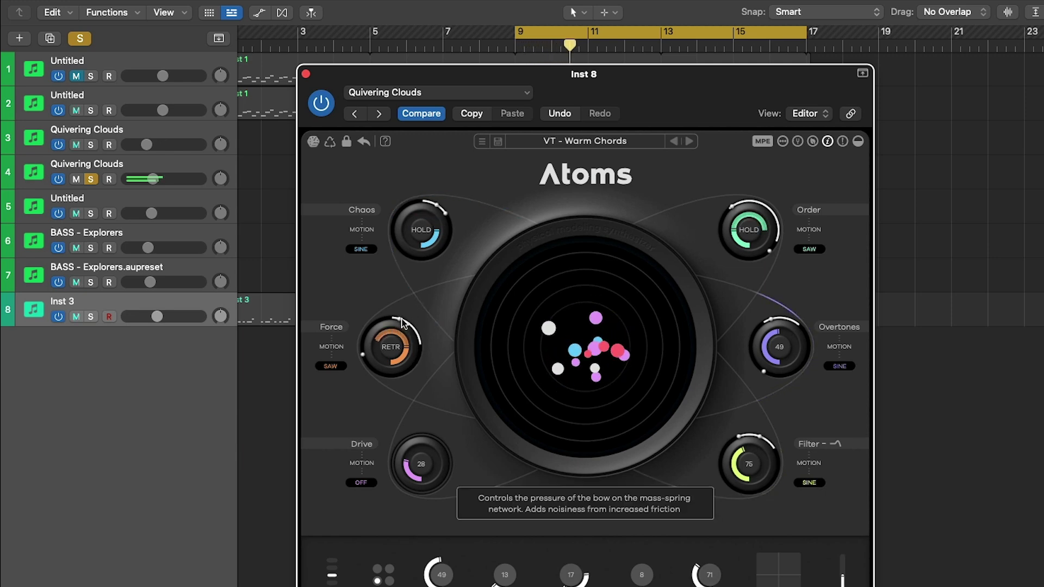
mouse_move(423, 456)
left_mouse_down()
mouse_move(428, 434)
mouse_move(427, 454)
left_mouse_up()
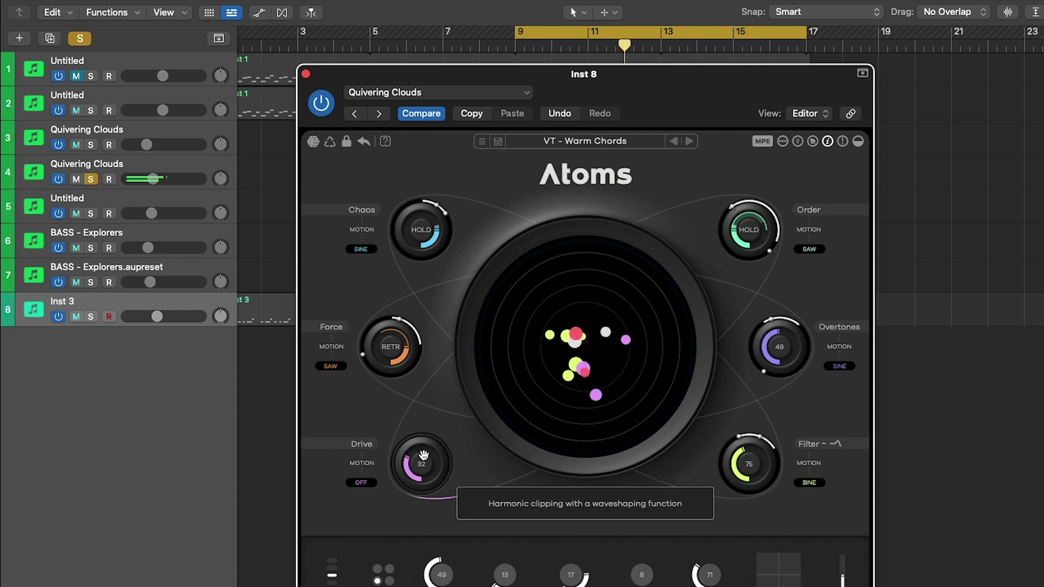
- Audition the factory preset AMBIENT - Darkness Calls, load AMBIENT - Mothership and close the preset browser
left_click(580, 143)
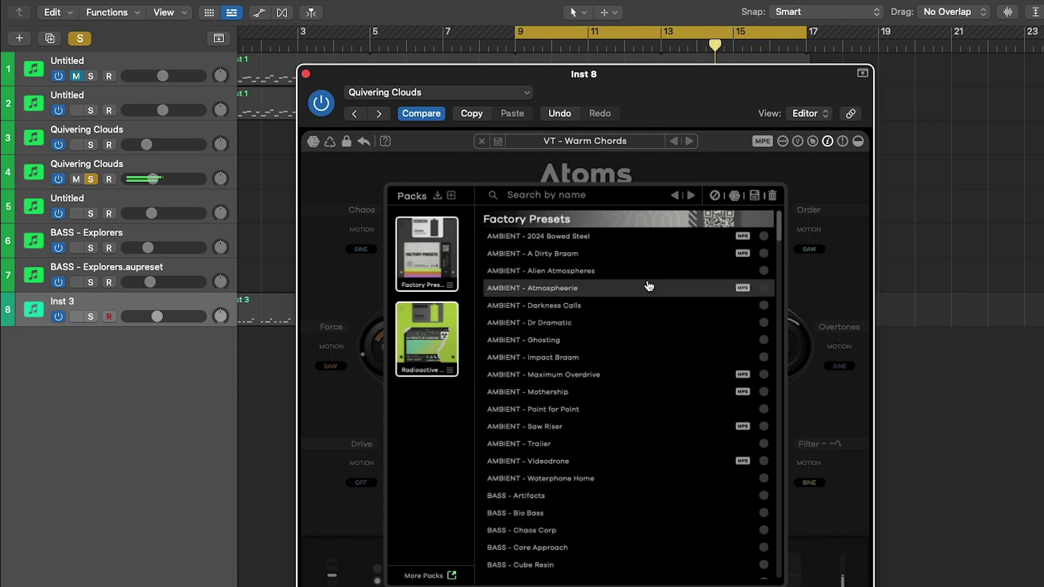
left_click(550, 309)
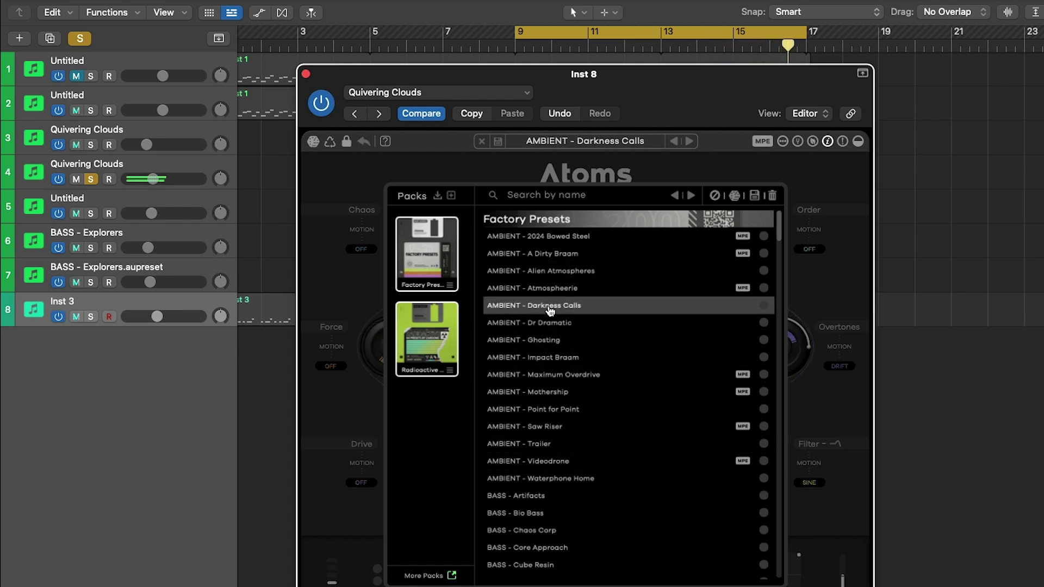
left_click(583, 394)
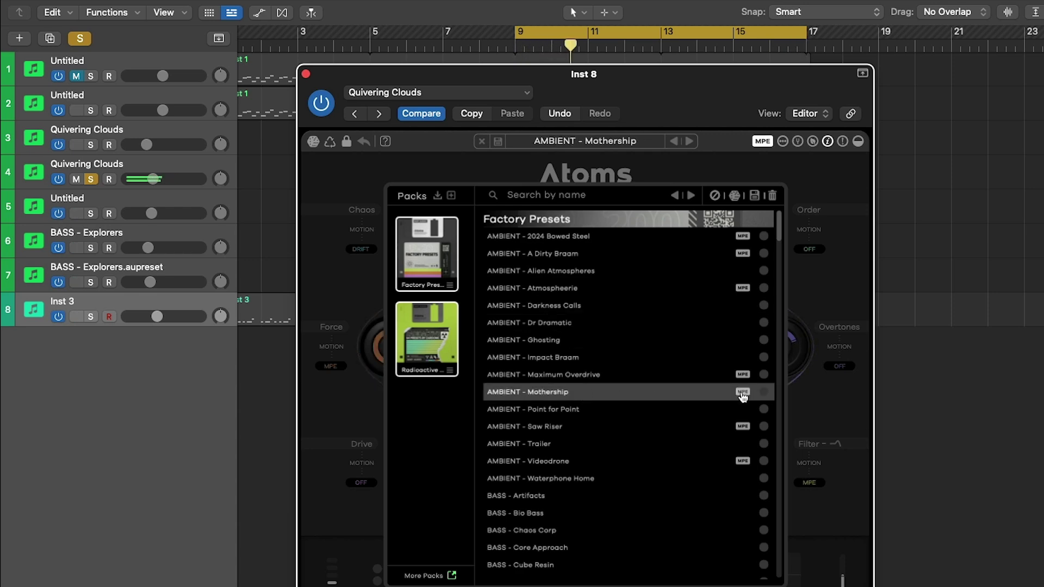
left_click(450, 159)
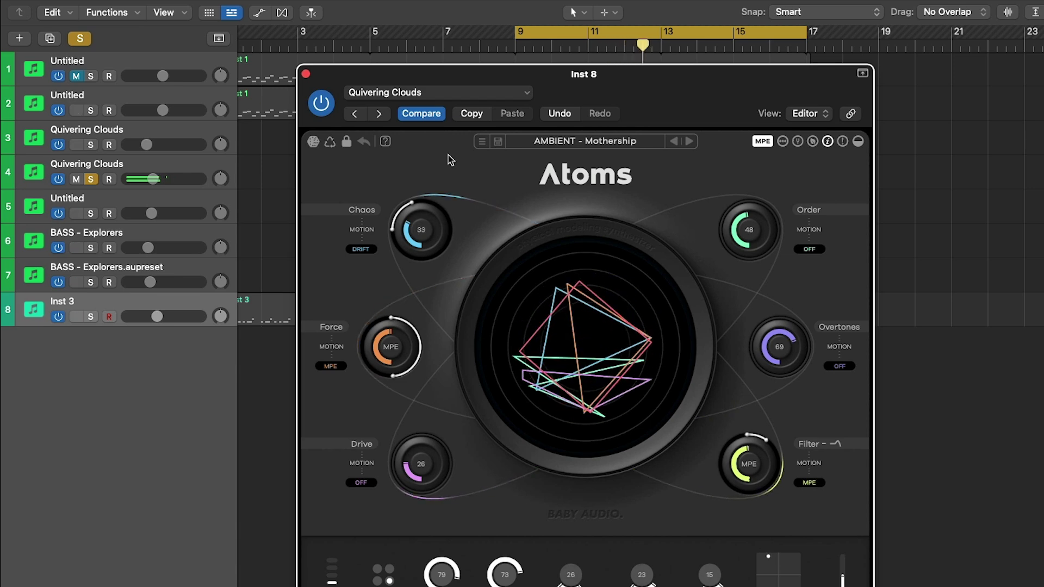
- Load the KEYS - Her Prize preset on Inst 8 and move the Arpeggiator windows aside
left_click(577, 144)
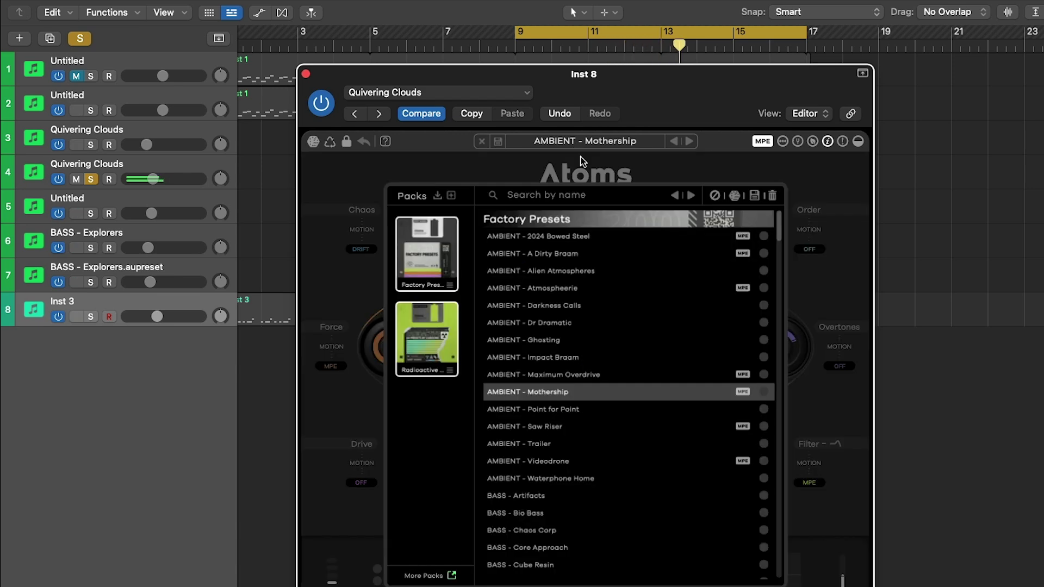
scroll(576, 505, "down", 10)
scroll(569, 508, "down", 2)
left_click(548, 274)
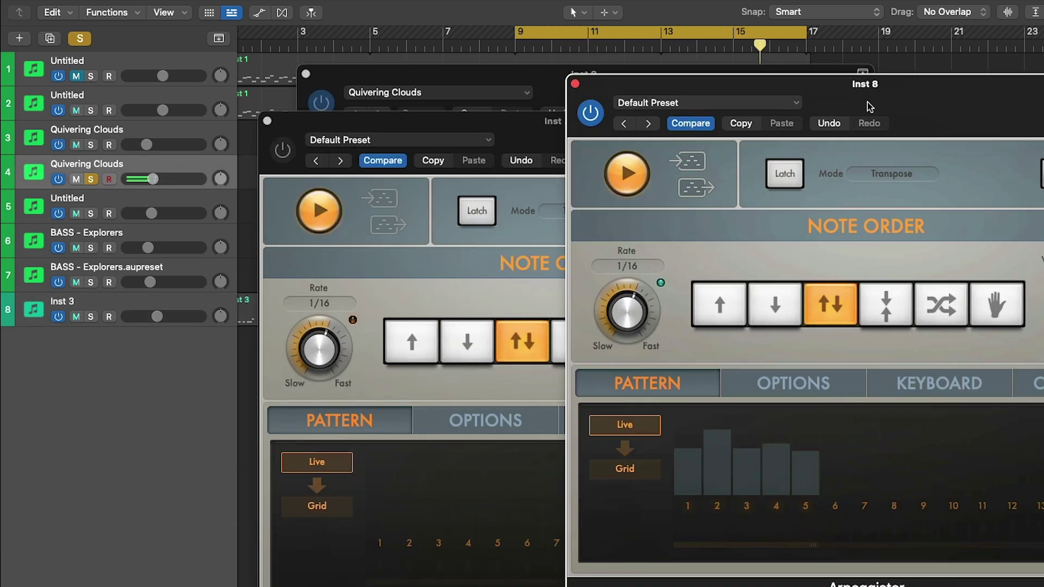
left_click_drag(891, 106, 791, 106)
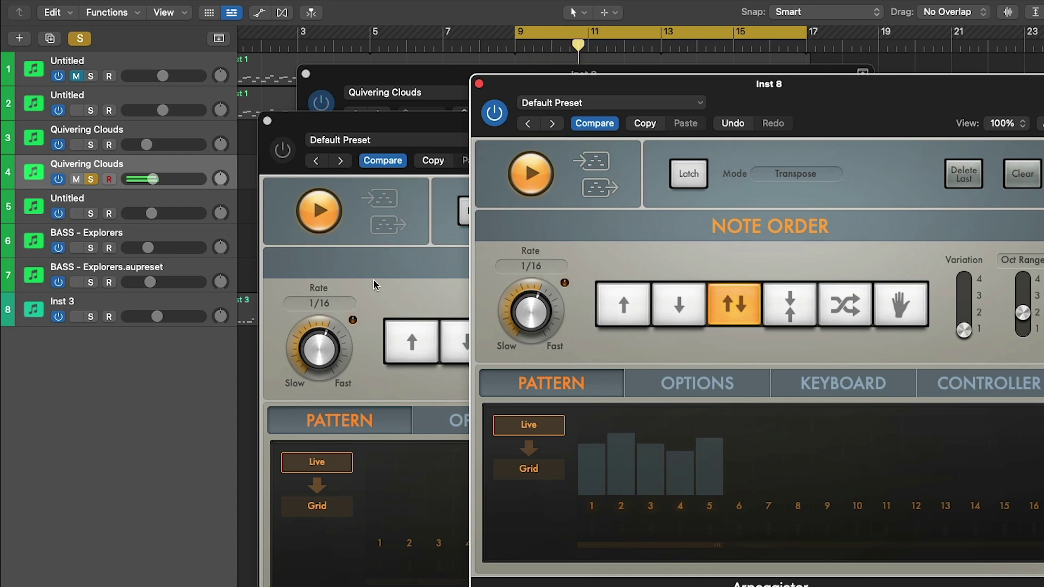
left_click_drag(415, 248, 374, 252)
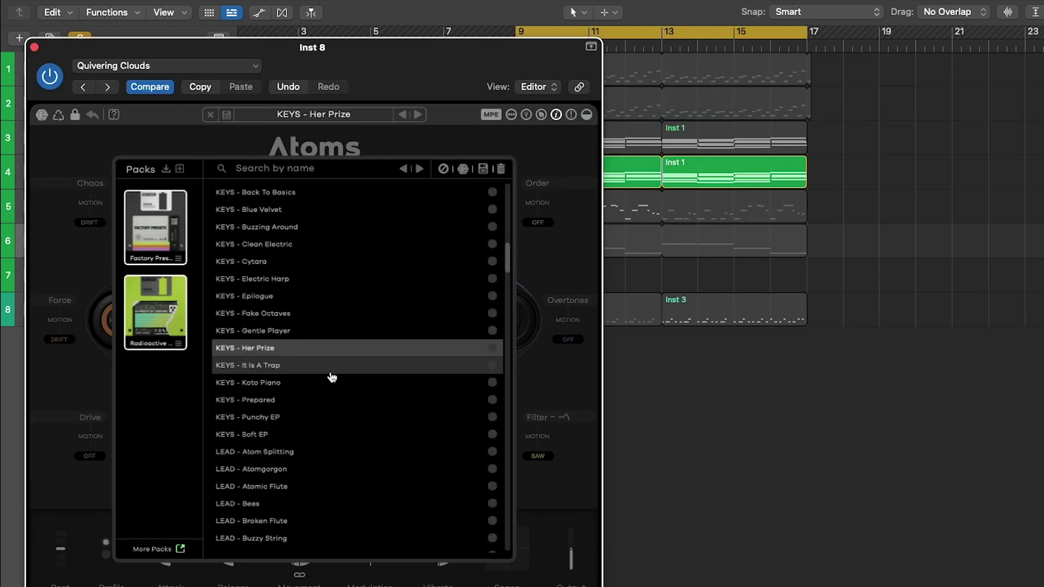
- Audition the pad presets PAD - Coalescing Dust and PAD - Melancholic Matters
scroll(332, 377, "down", 10)
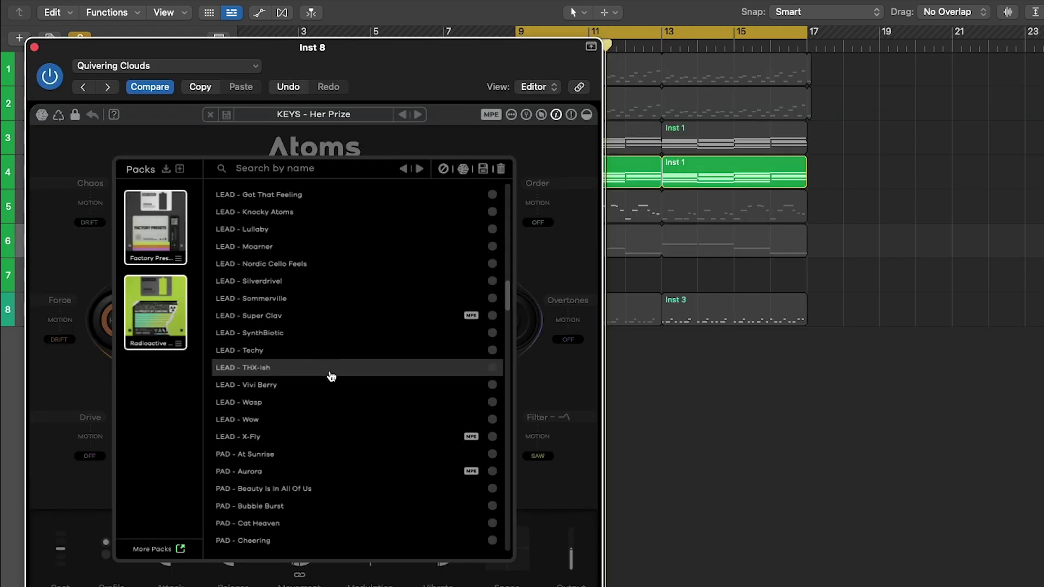
scroll(332, 377, "down", 5)
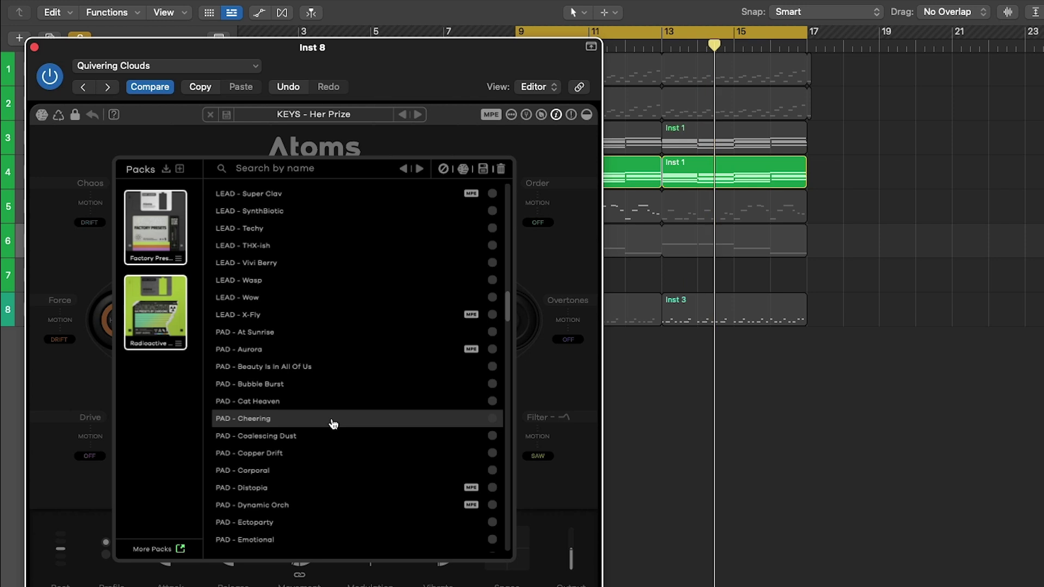
left_click(282, 438)
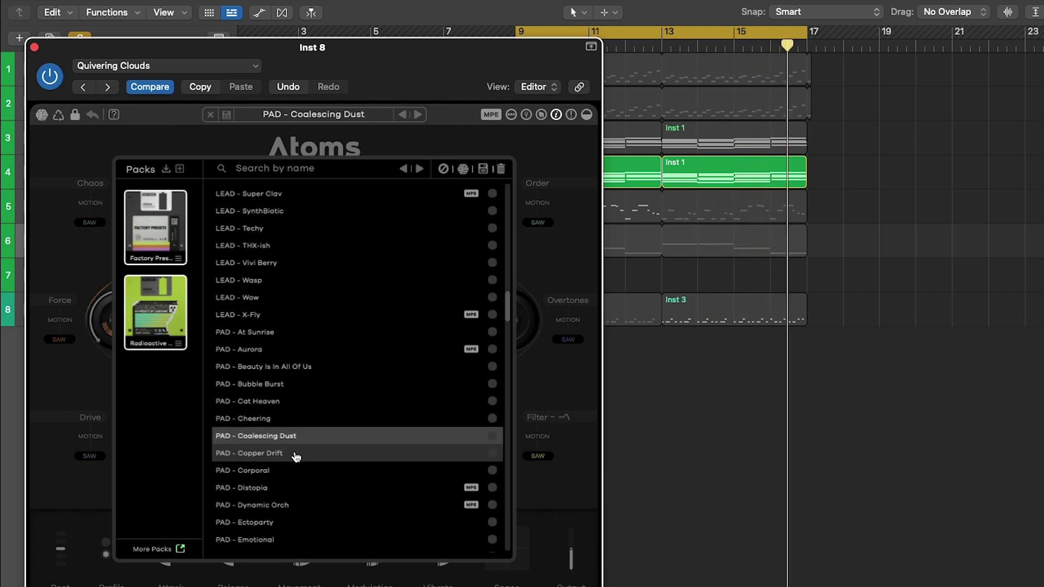
scroll(303, 490, "down", 6)
scroll(303, 489, "down", 7)
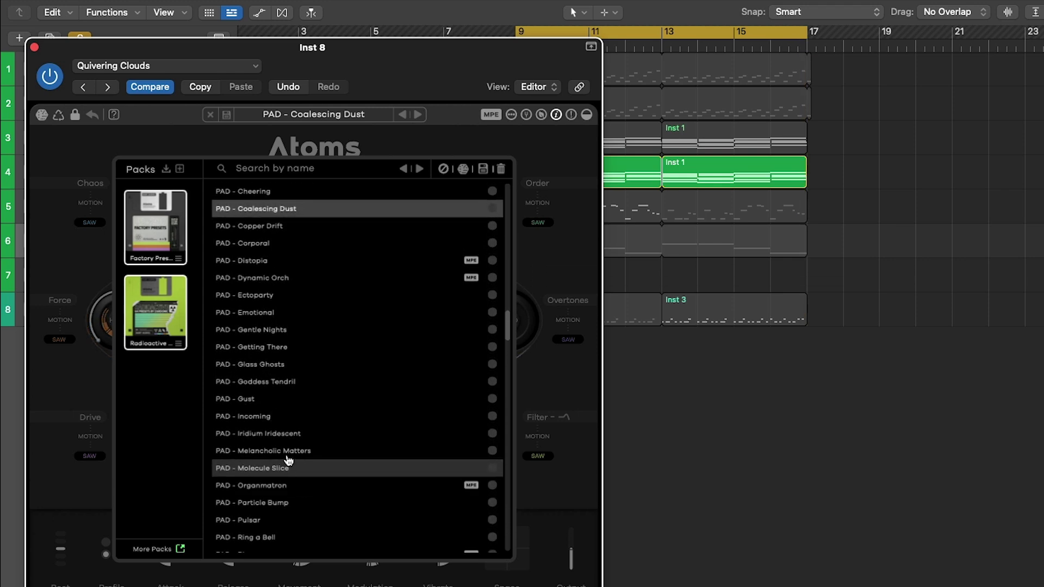
left_click(290, 454)
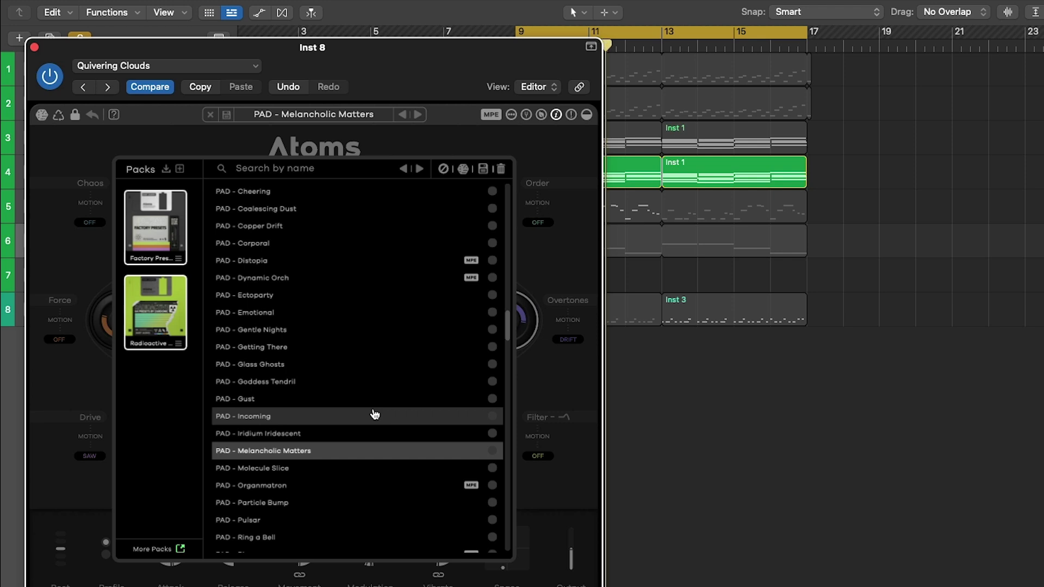
- Audition PAD - Pulsar, settle on PAD - Triophic and close the preset browser
scroll(374, 414, "down", 6)
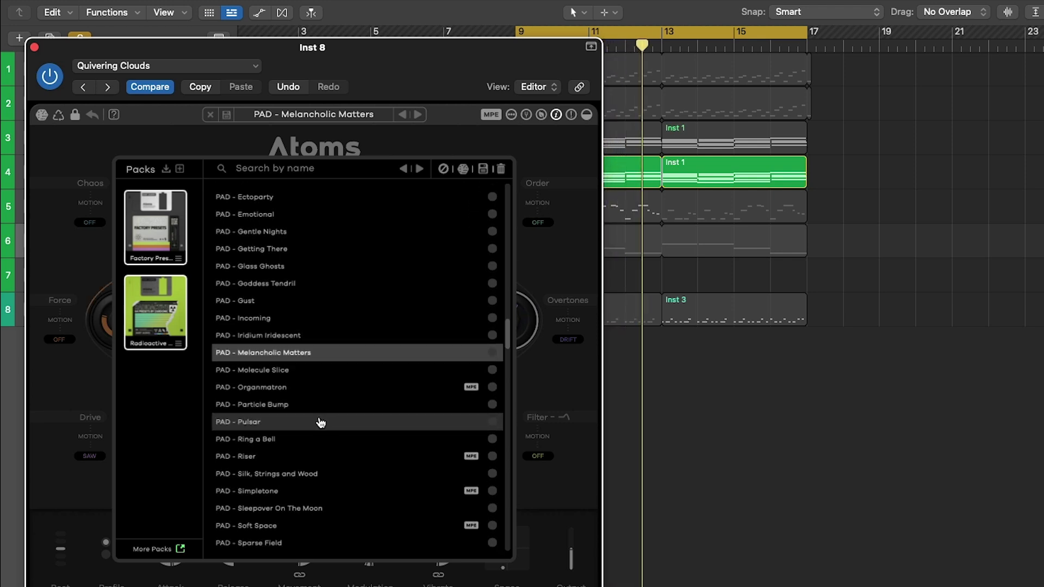
left_click(320, 423)
scroll(317, 493, "down", 14)
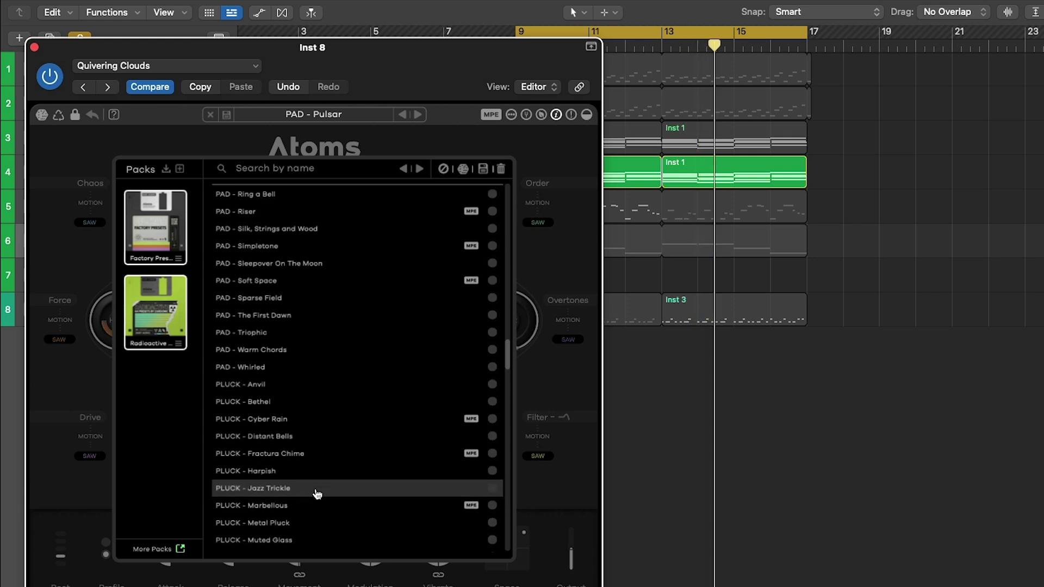
left_click(299, 332)
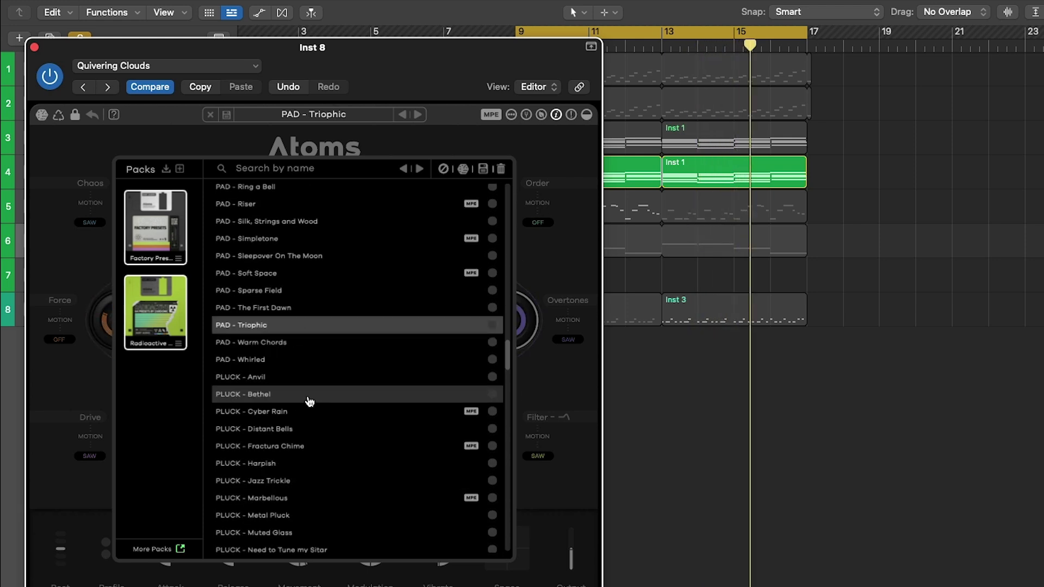
scroll(309, 401, "down", 11)
scroll(308, 402, "down", 18)
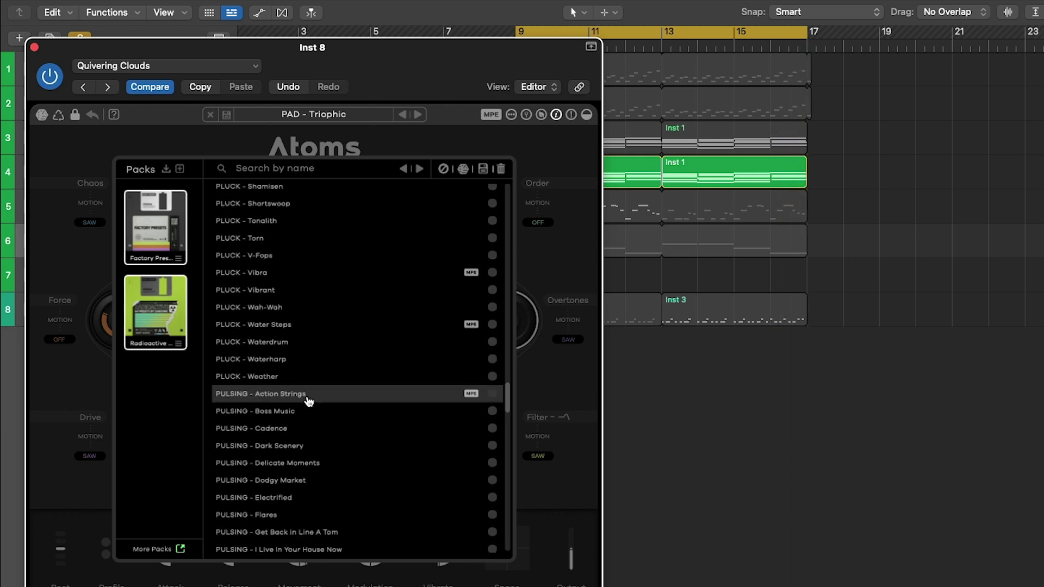
left_click(416, 155)
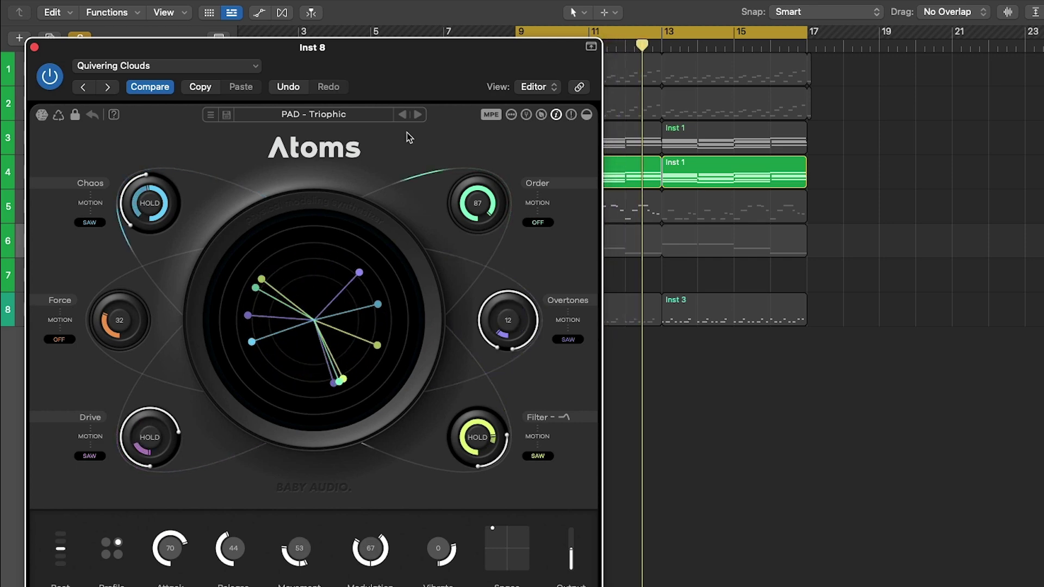
- Open the Overtones motion options and adjust the rate of its saw motion
left_click(568, 339)
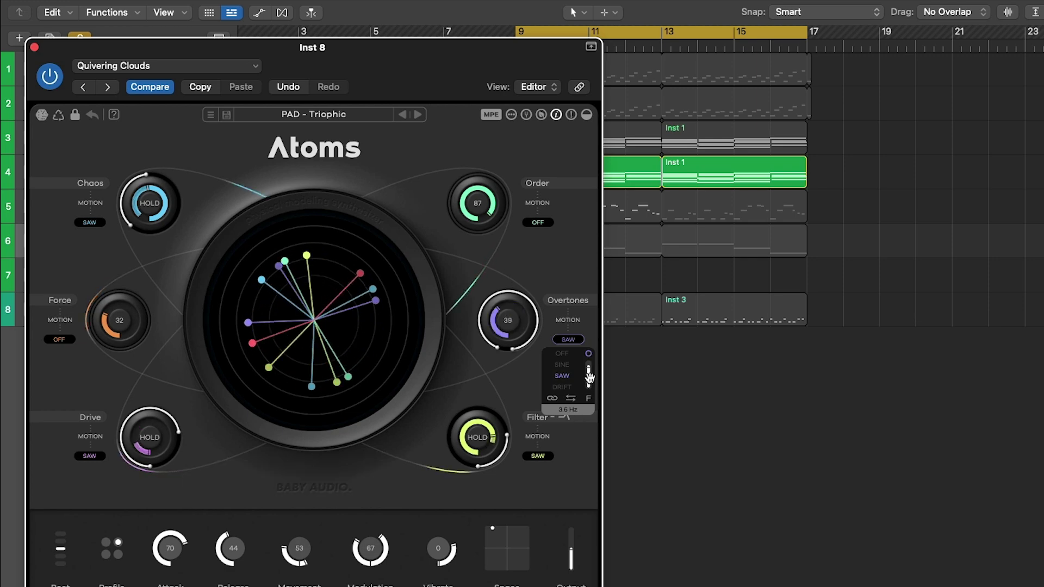
left_click_drag(596, 374, 598, 369)
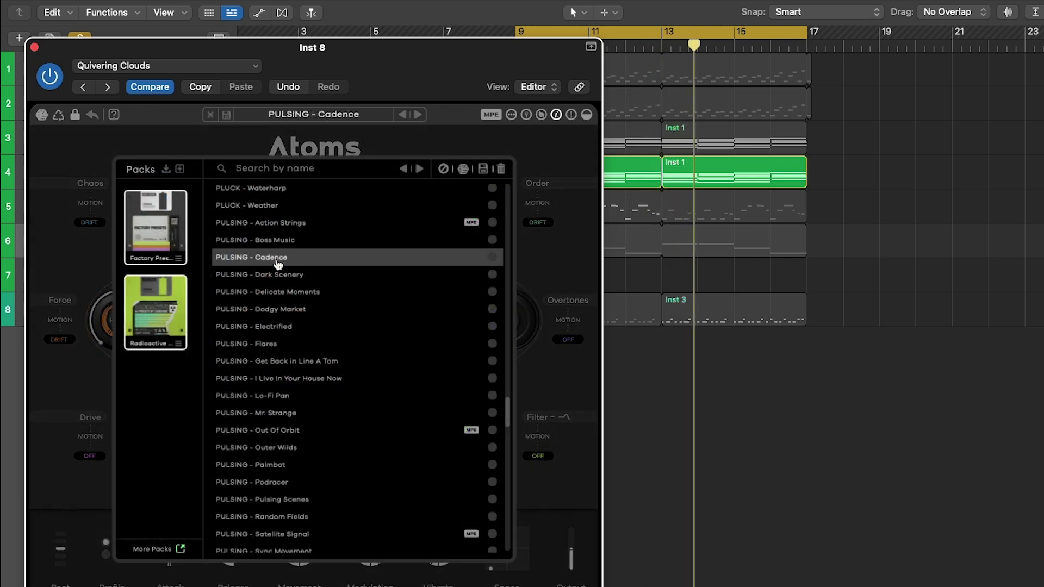
- Audition the factory presets PULSING - Electrified, PULSING - Outer Wilds and PULSING - Lo-Fi Pan
left_click(298, 328)
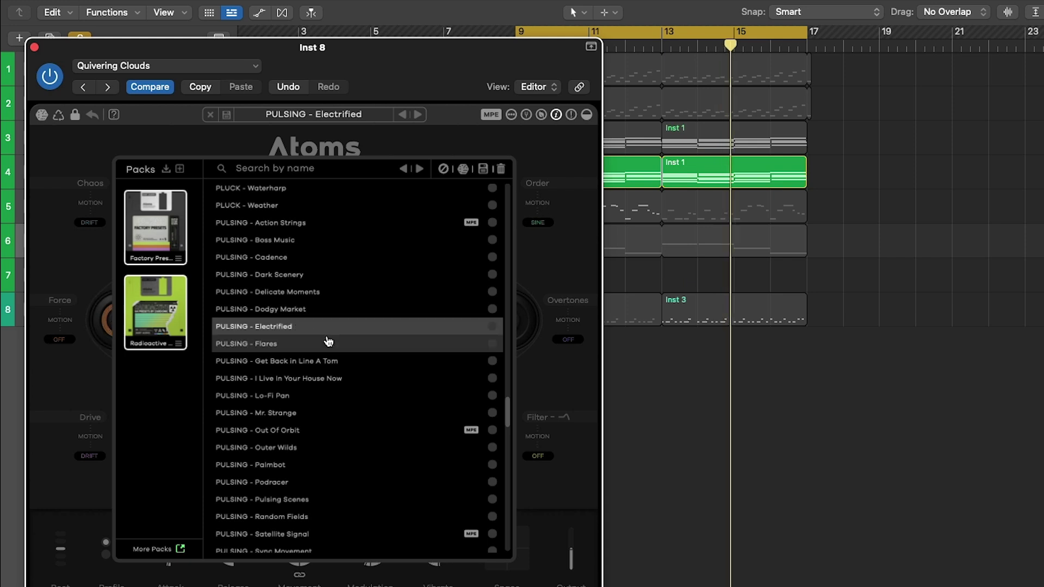
scroll(302, 310, "down", 1)
scroll(314, 425, "down", 1)
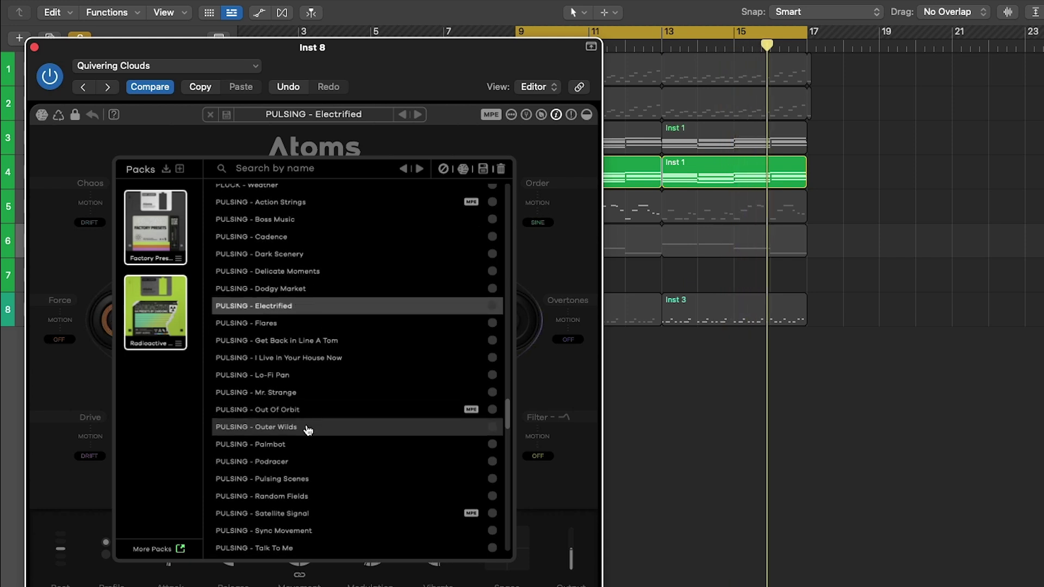
left_click(308, 428)
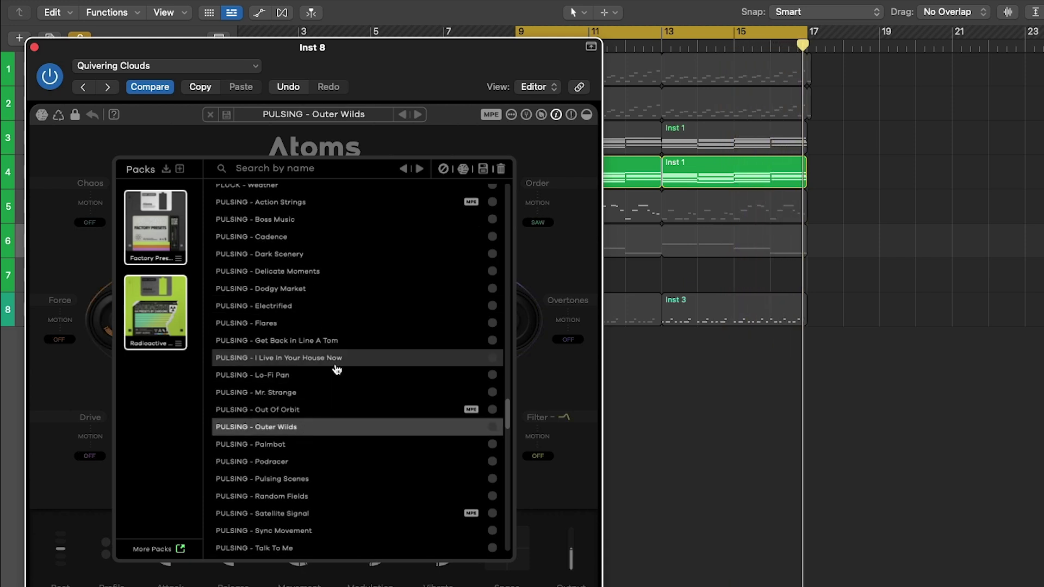
scroll(333, 366, "down", 3)
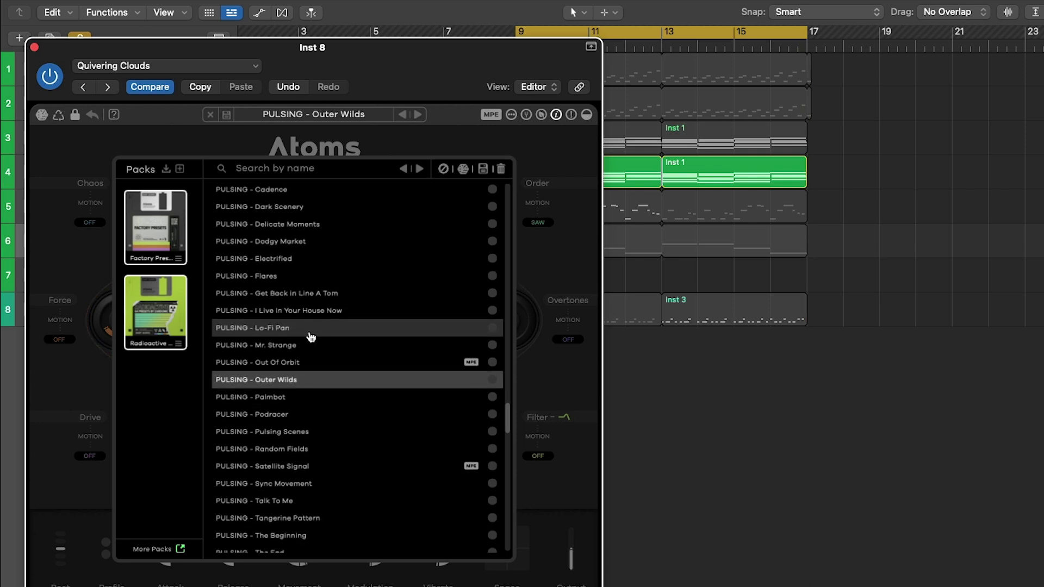
left_click(311, 334)
- Audition the factory string presets STRING - Bowed Strings and STRING - EnLightening
scroll(337, 455, "down", 8)
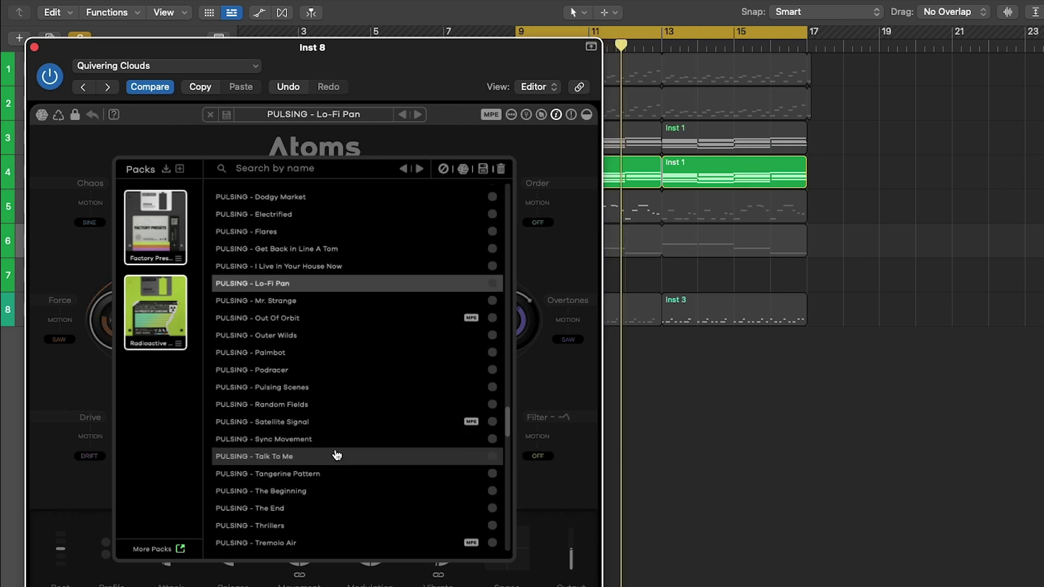
scroll(335, 454, "down", 5)
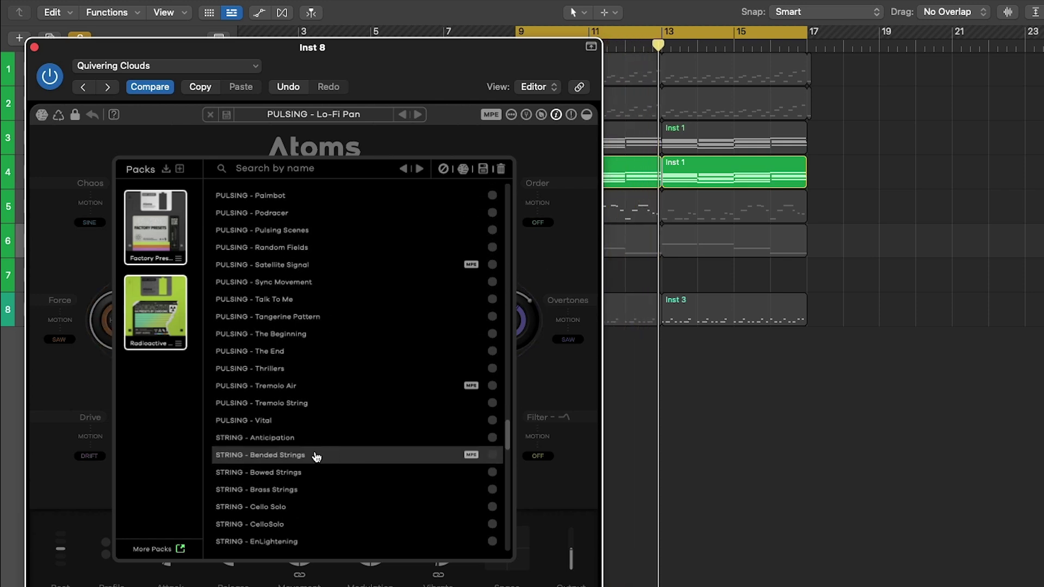
left_click(317, 472)
scroll(327, 398, "down", 3)
scroll(327, 399, "down", 2)
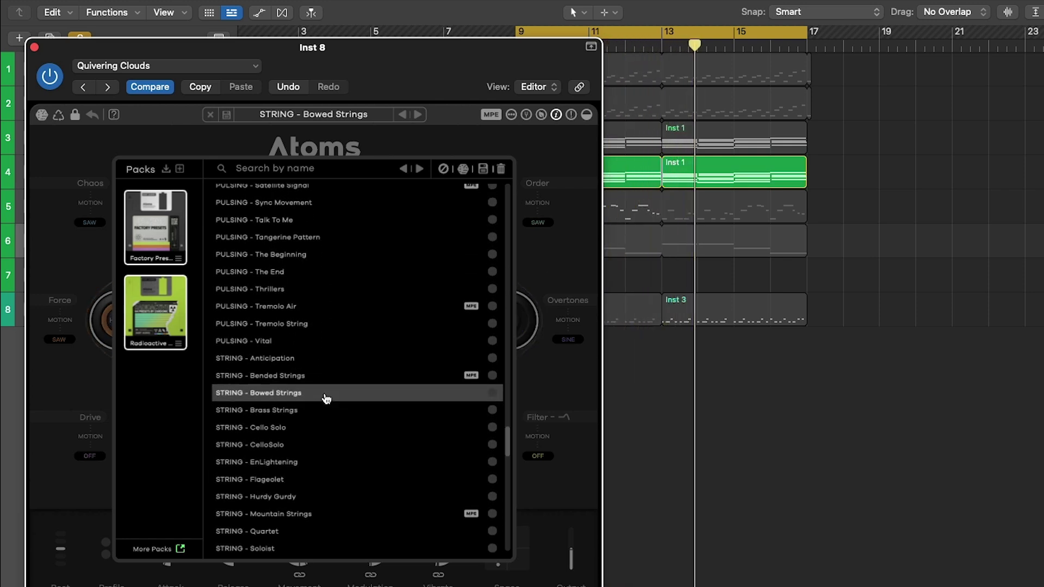
scroll(326, 399, "down", 3)
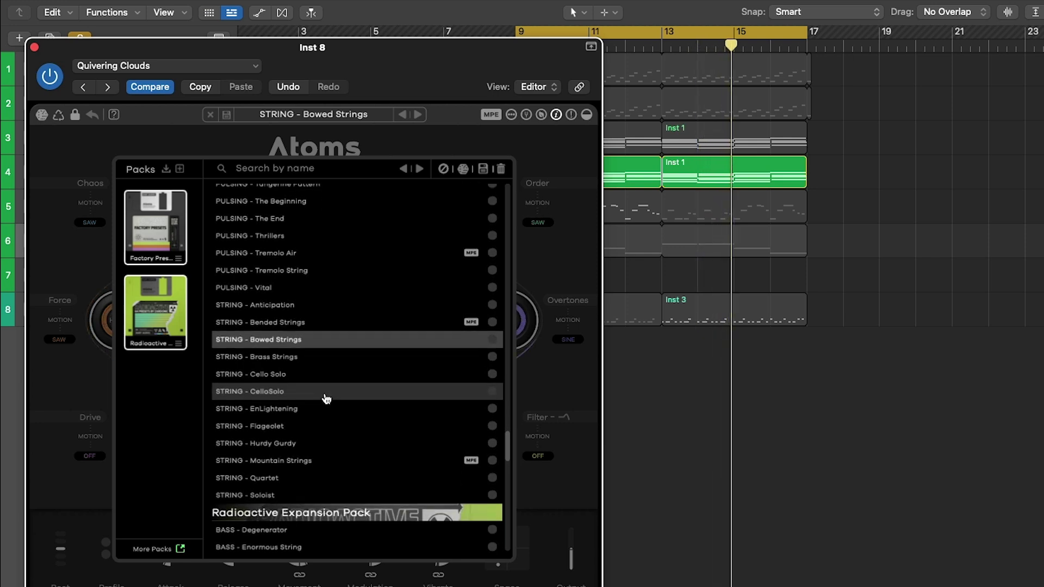
left_click(306, 408)
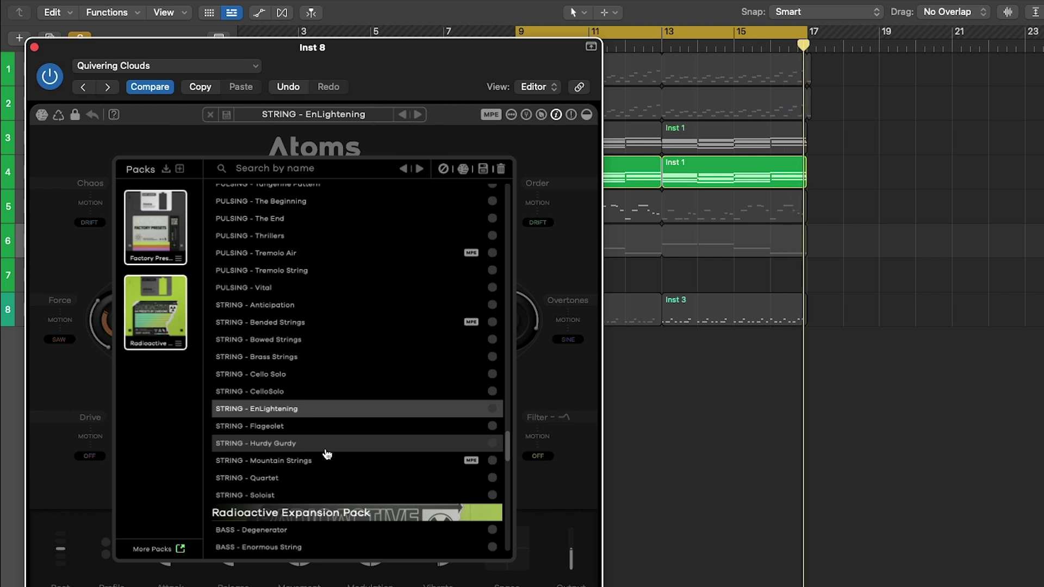
- Audition DRONE - Arrakis and DRONE - Fallout from the Radioactive Expansion Pack
scroll(327, 454, "down", 12)
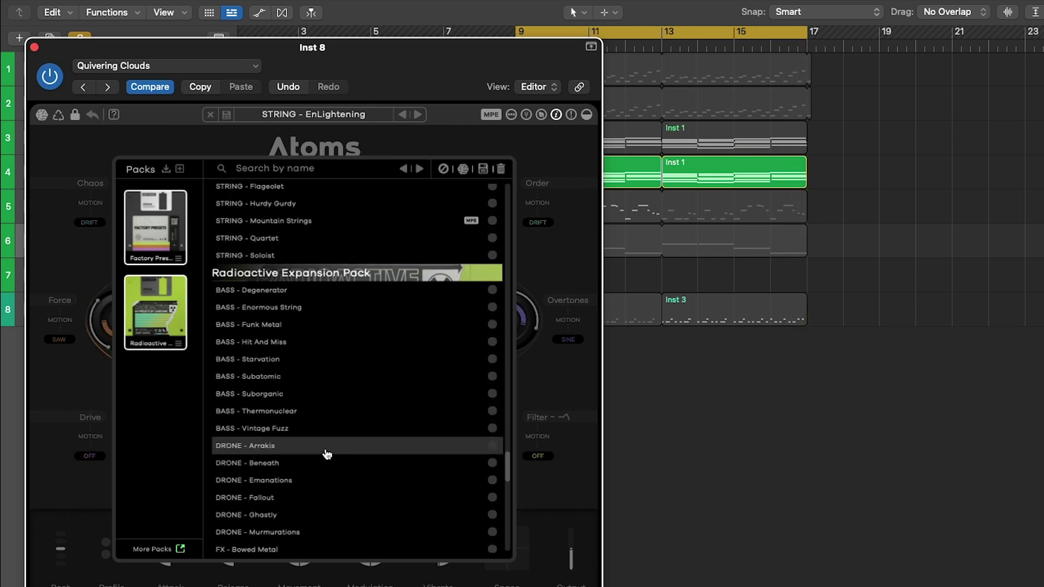
scroll(327, 454, "down", 4)
left_click(309, 385)
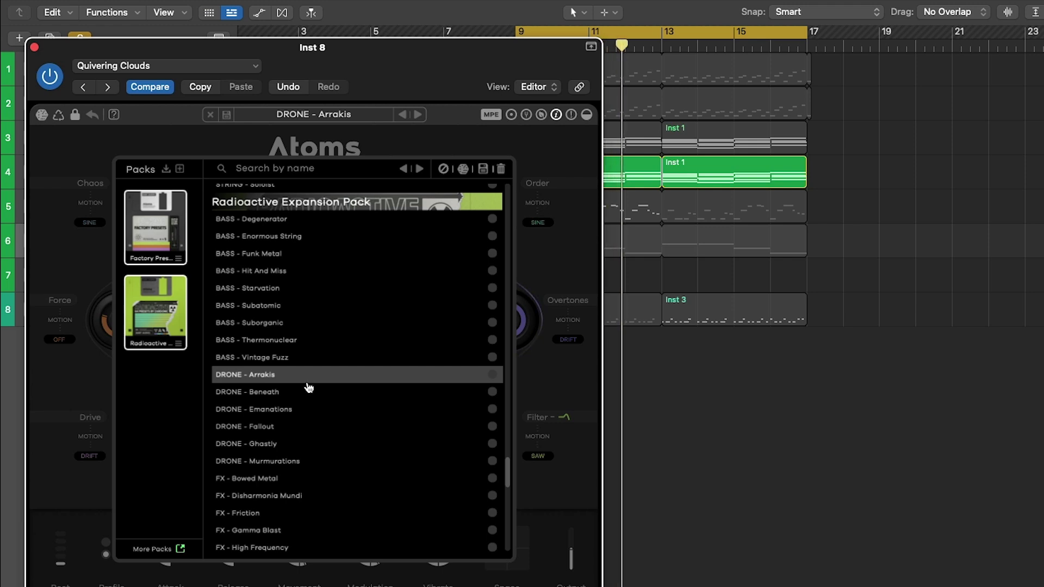
scroll(306, 408, "up", 3)
scroll(331, 405, "down", 6)
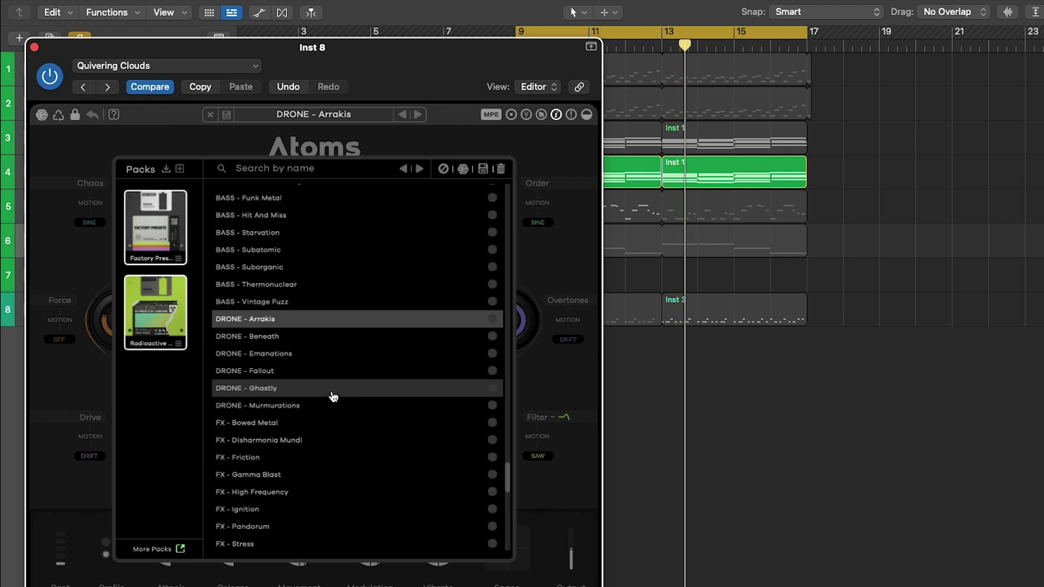
left_click(310, 375)
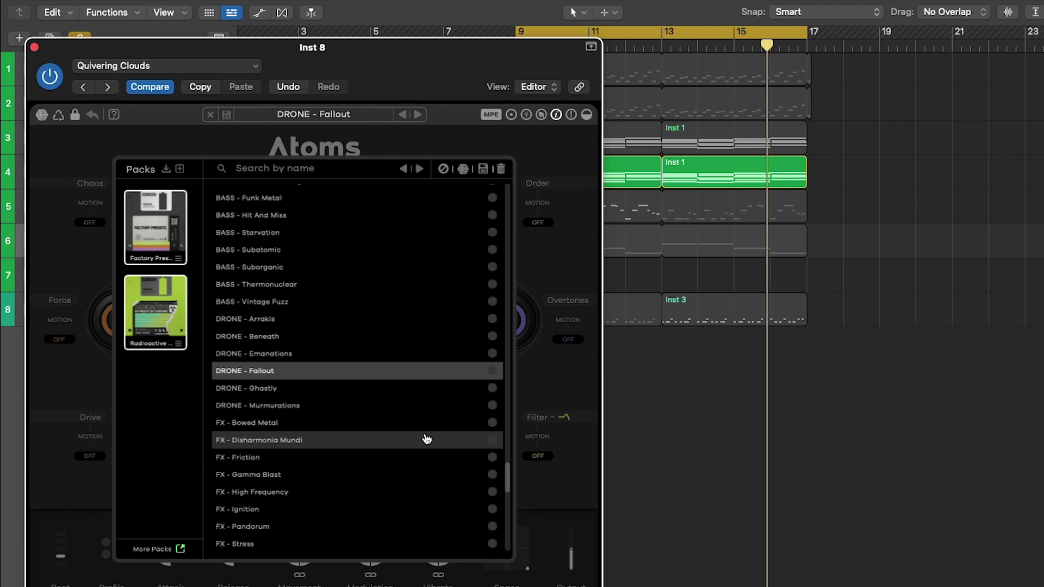
- Audition the Radioactive effect presets FX - Gamma Blast and FX - Ignition
scroll(424, 438, "down", 7)
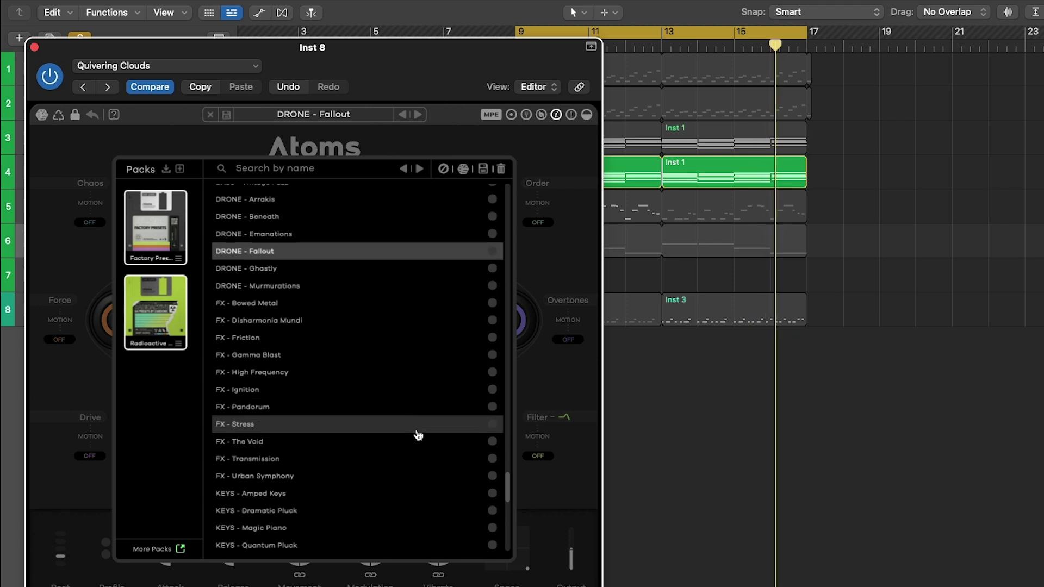
left_click(303, 349)
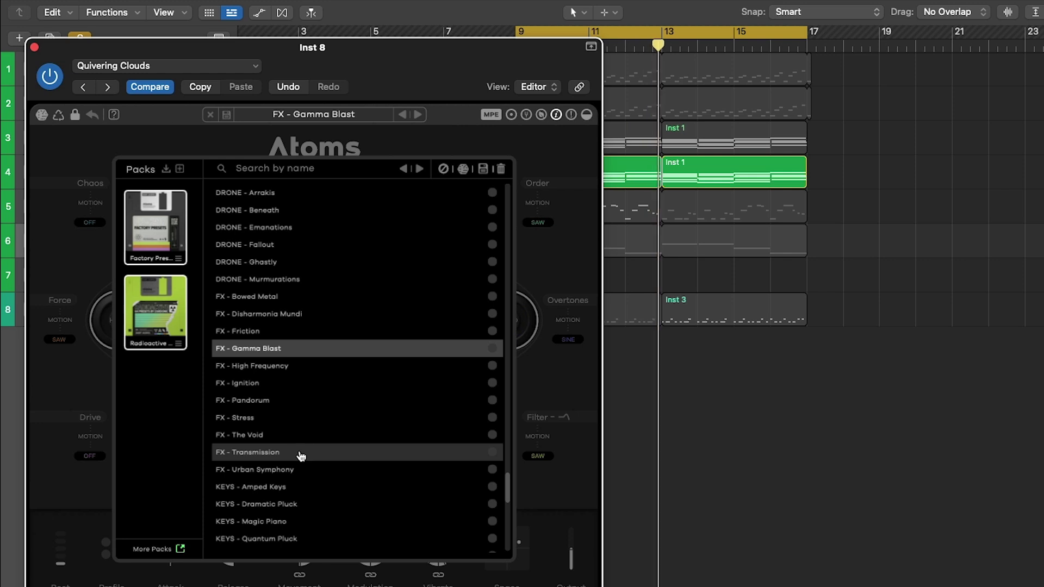
left_click(260, 380)
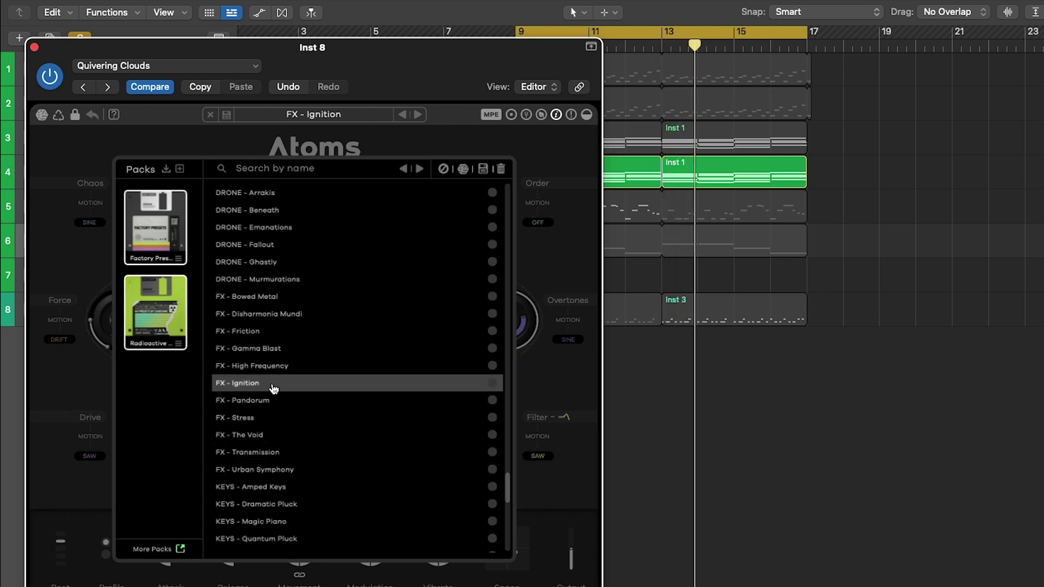
- Audition KEYS - Amped Keys, PAD - Contained and PAD - Crystal Dawn from the Radioactive Expansion Pack
scroll(278, 403, "down", 4)
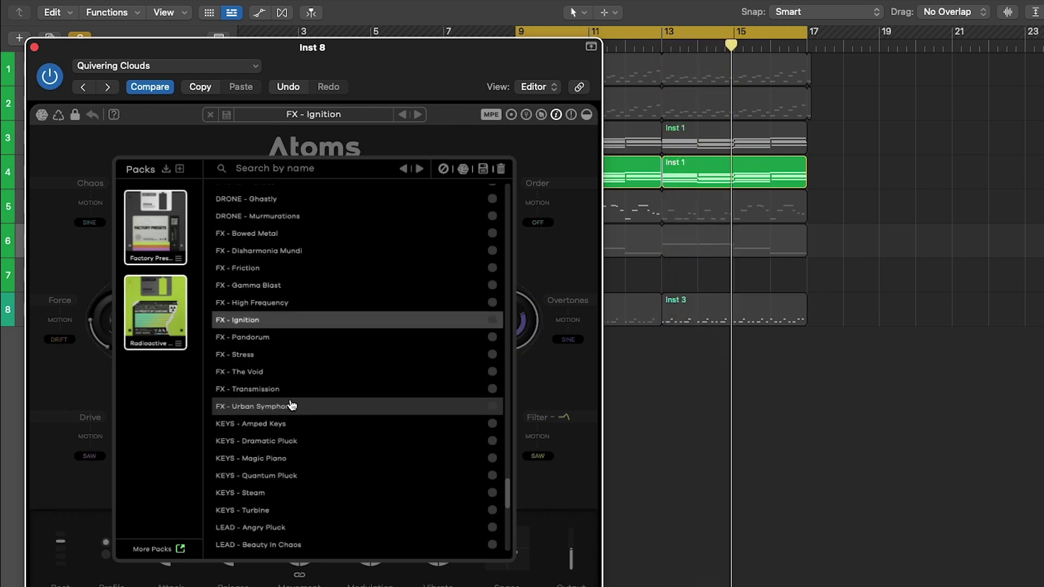
left_click(270, 353)
scroll(363, 429, "down", 3)
scroll(363, 429, "down", 1)
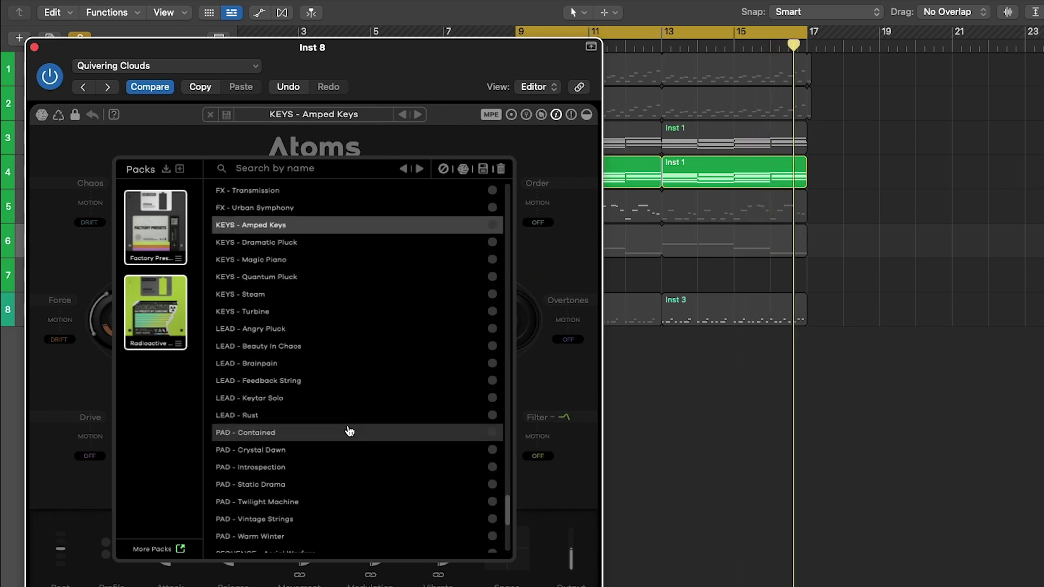
left_click(326, 432)
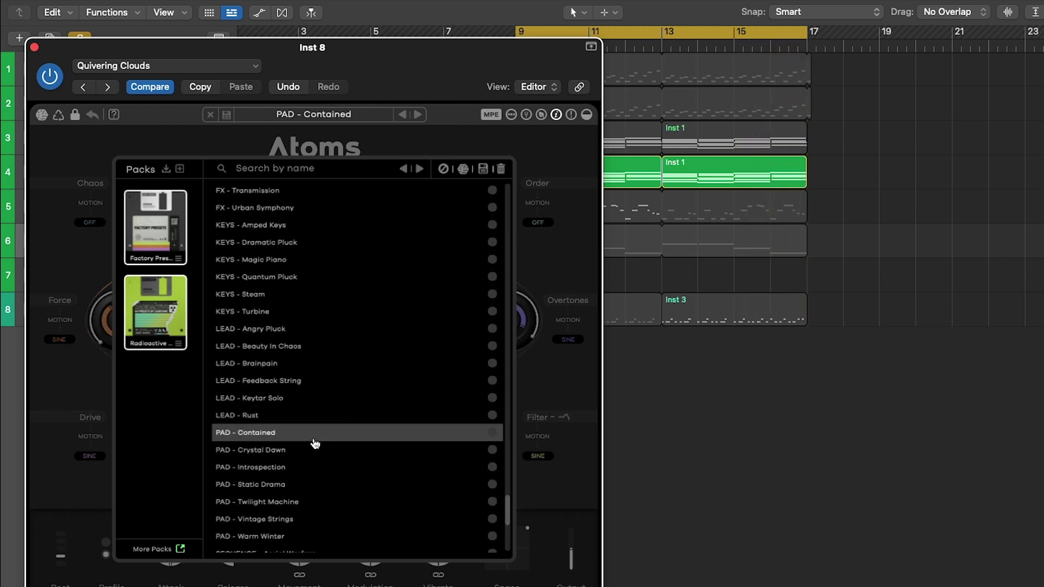
left_click(265, 452)
- Audition the Radioactive sequence presets SEQUENCE - Deep Calleth and SEQUENCE - Aerial Warfare
scroll(351, 405, "down", 6)
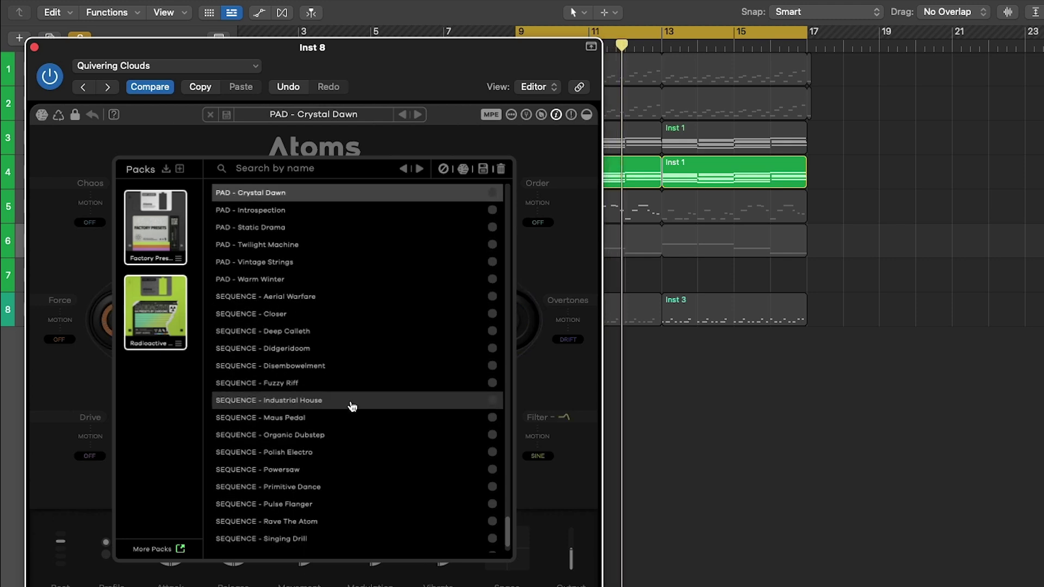
left_click(333, 332)
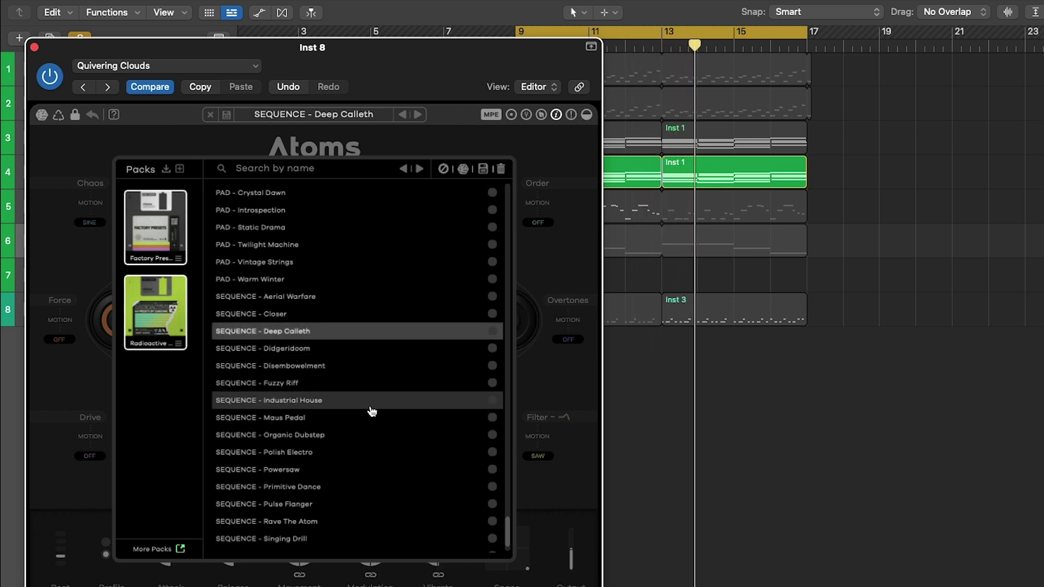
scroll(363, 399, "down", 2)
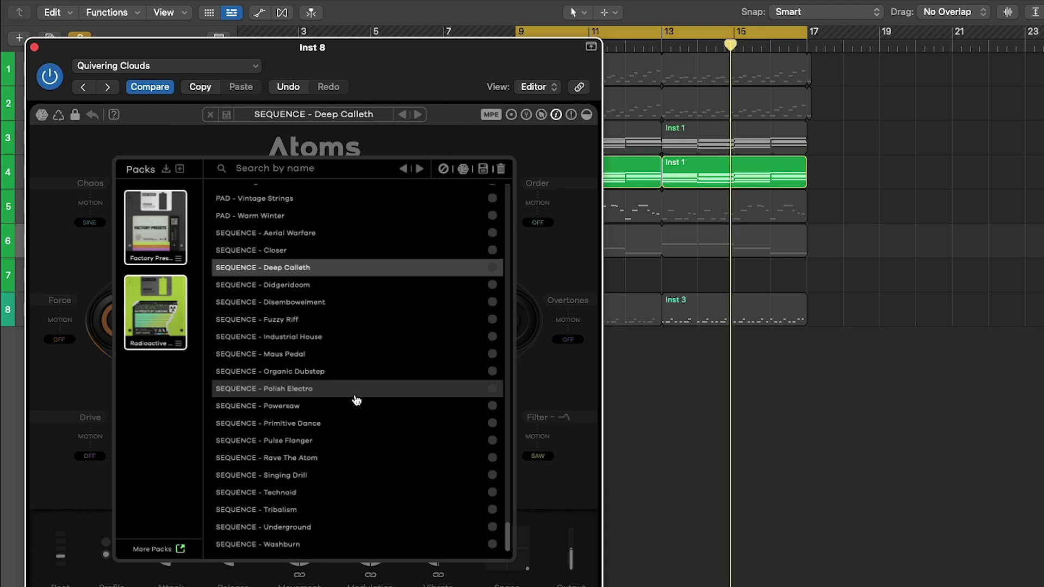
left_click(308, 234)
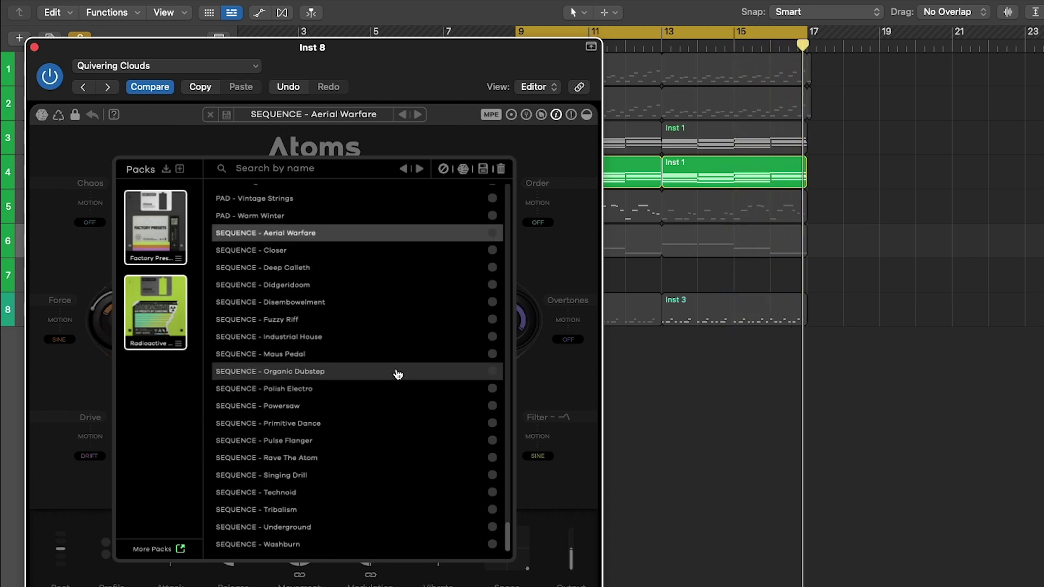
- Return to the factory pad presets and audition PAD - Particle Bump and PAD - Pulsar
scroll(398, 373, "up", 20)
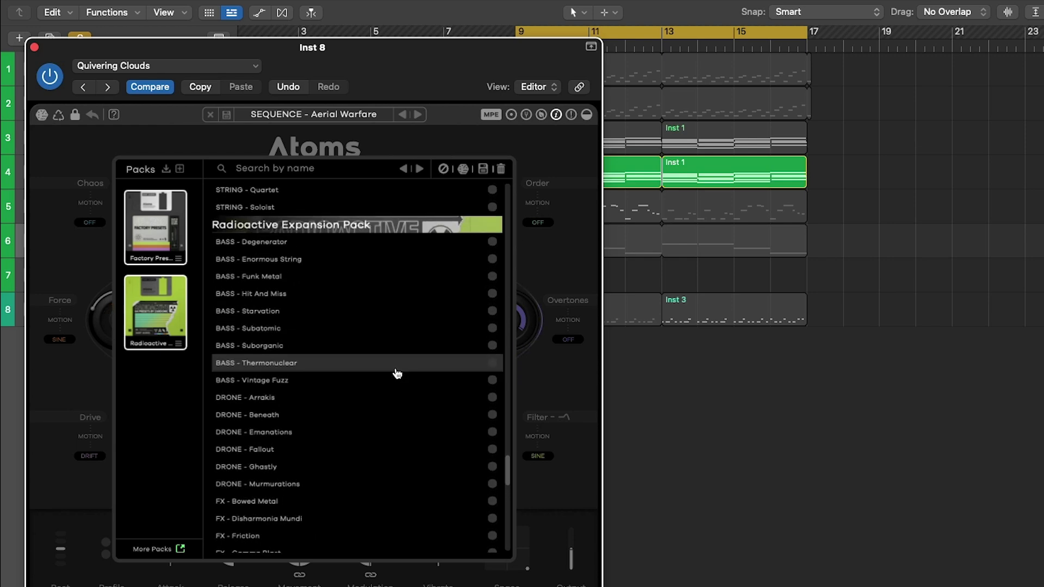
scroll(397, 373, "up", 10)
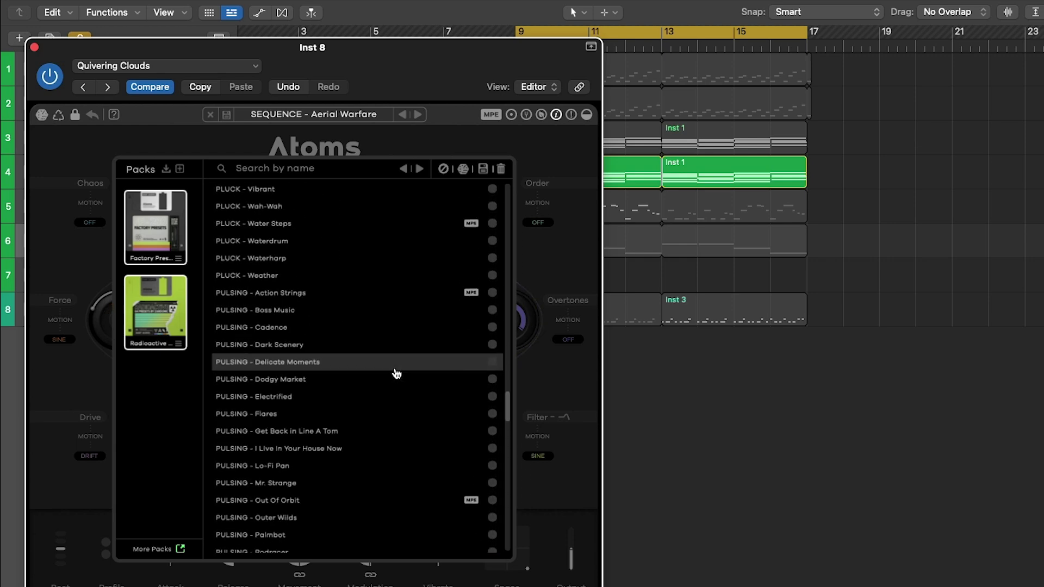
scroll(327, 302, "up", 15)
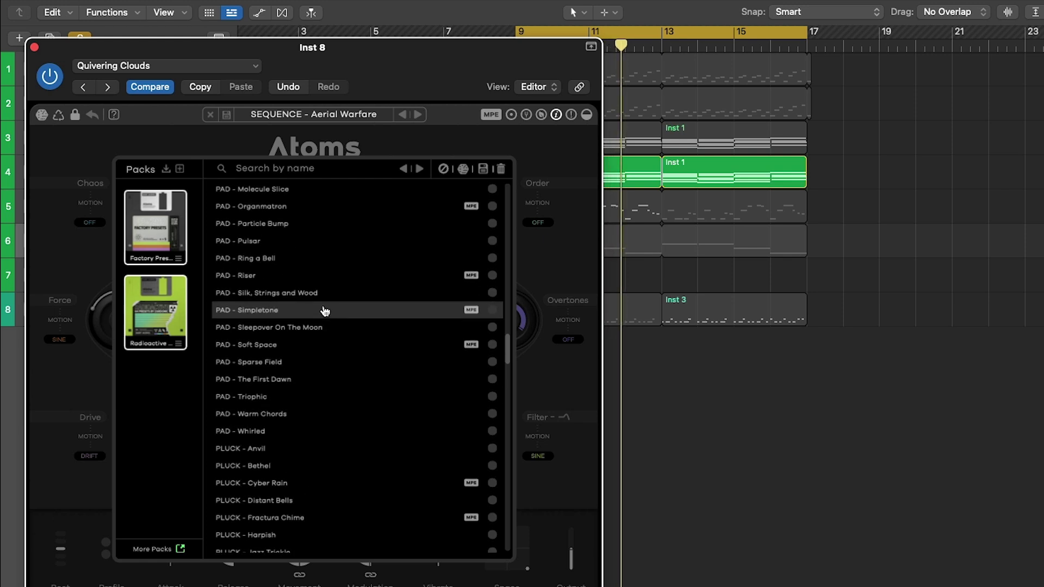
left_click(294, 259)
left_click(276, 224)
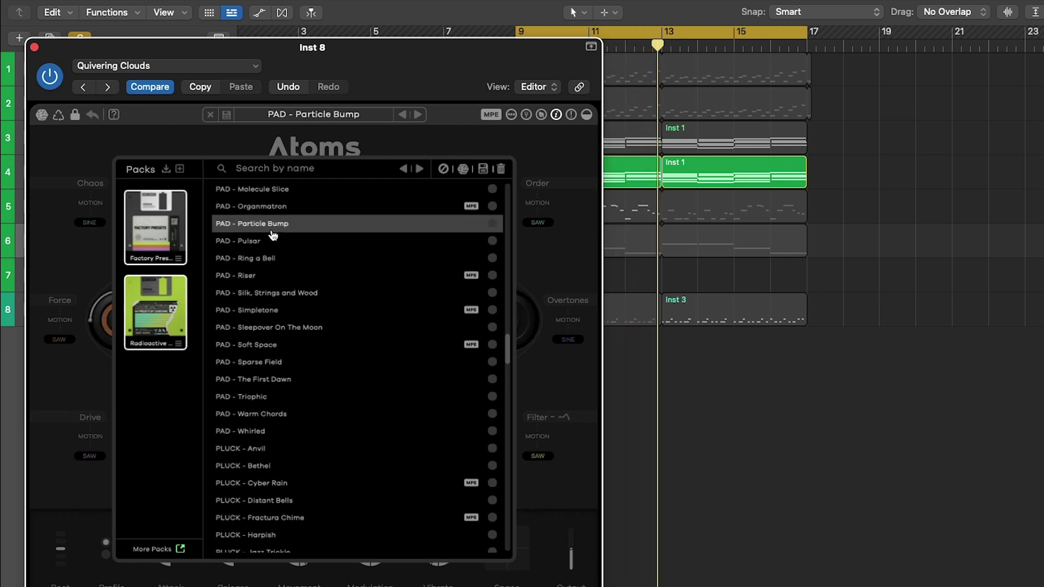
left_click(267, 242)
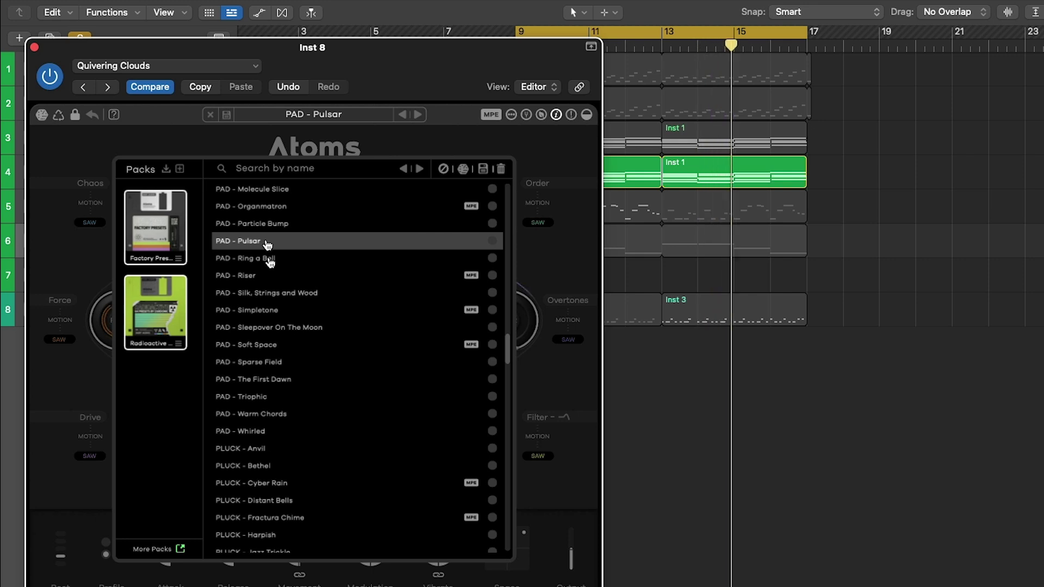
- Load the factory preset PAD - Warm Chords and close the Inst 8 plug-in window
left_click(291, 416)
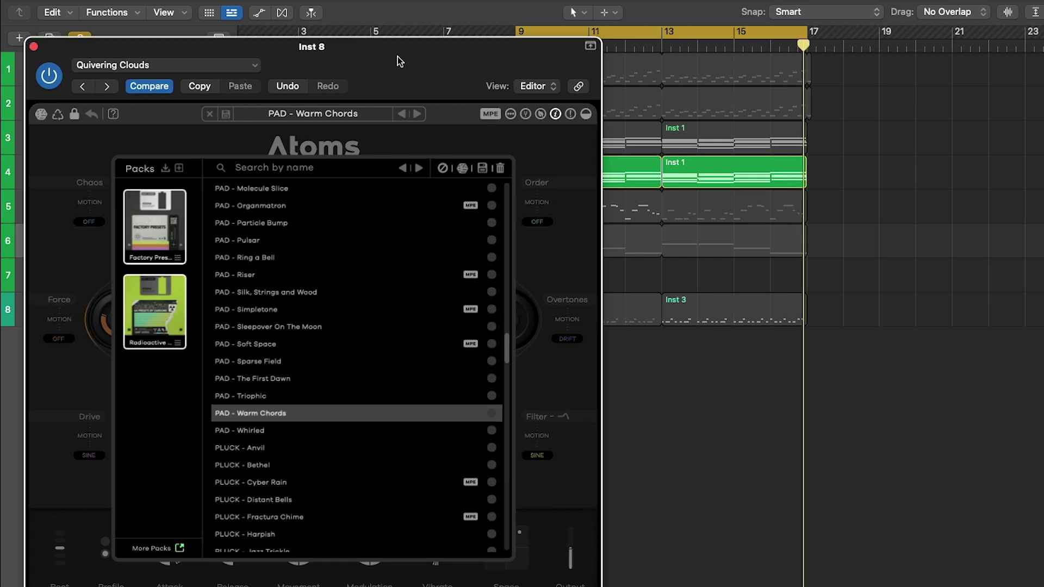
left_click(33, 47)
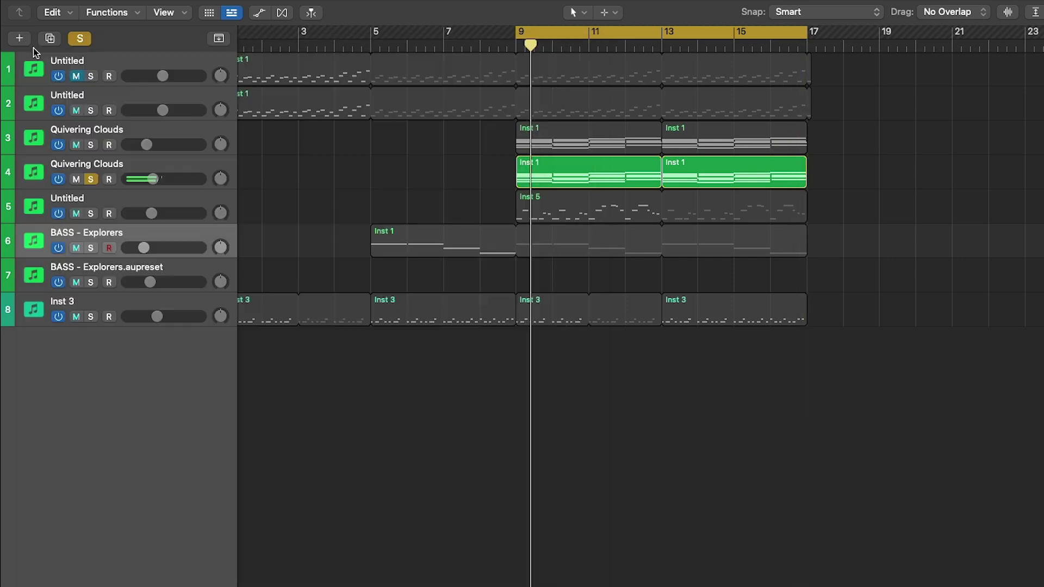
- Solo tracks 1 and 5 together with Quivering Clouds on track 4, and show track 5's Atoms window
left_click(91, 77)
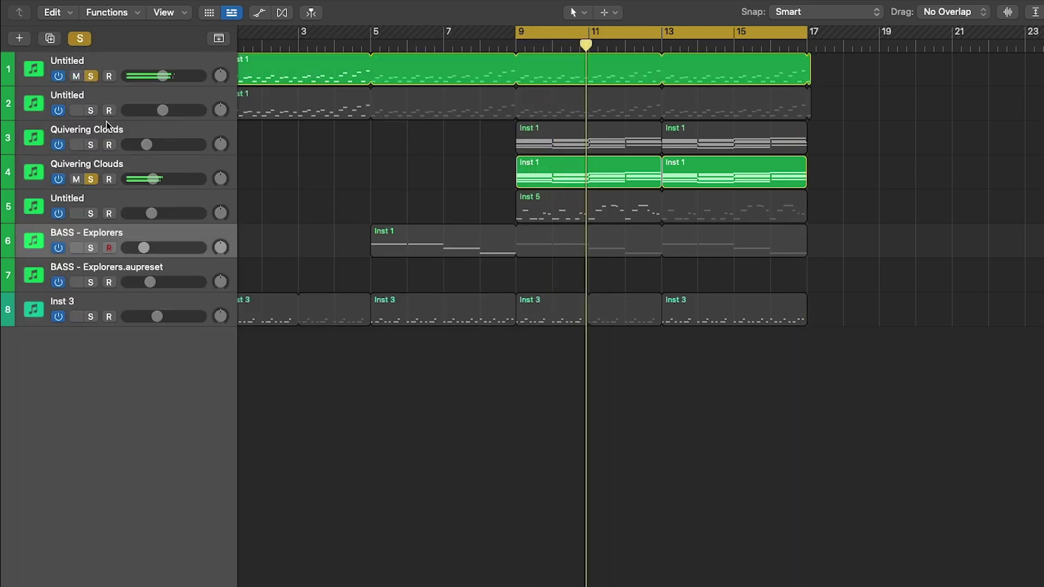
left_click(101, 200)
left_click(90, 213)
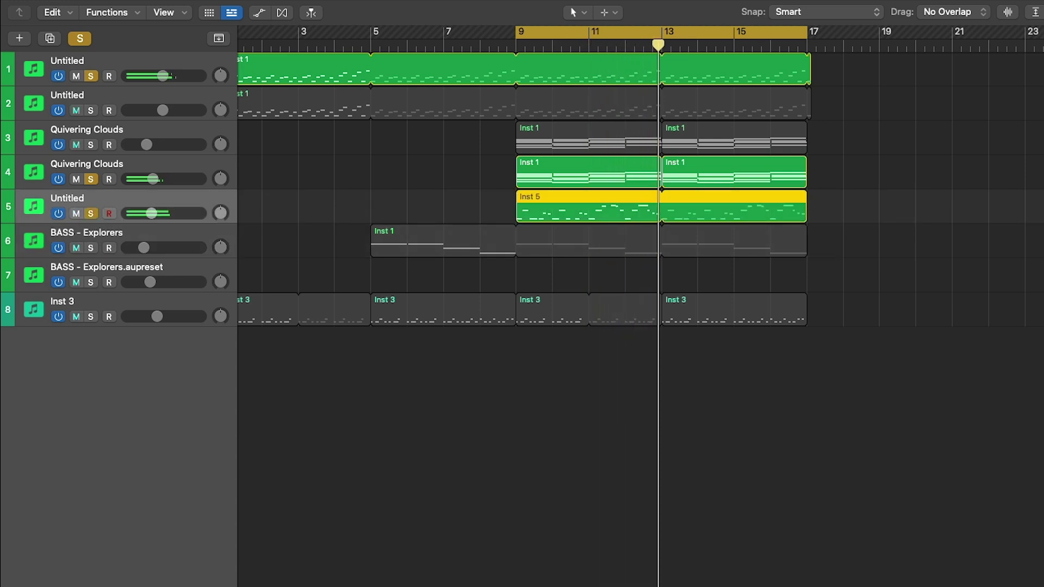
key("v")
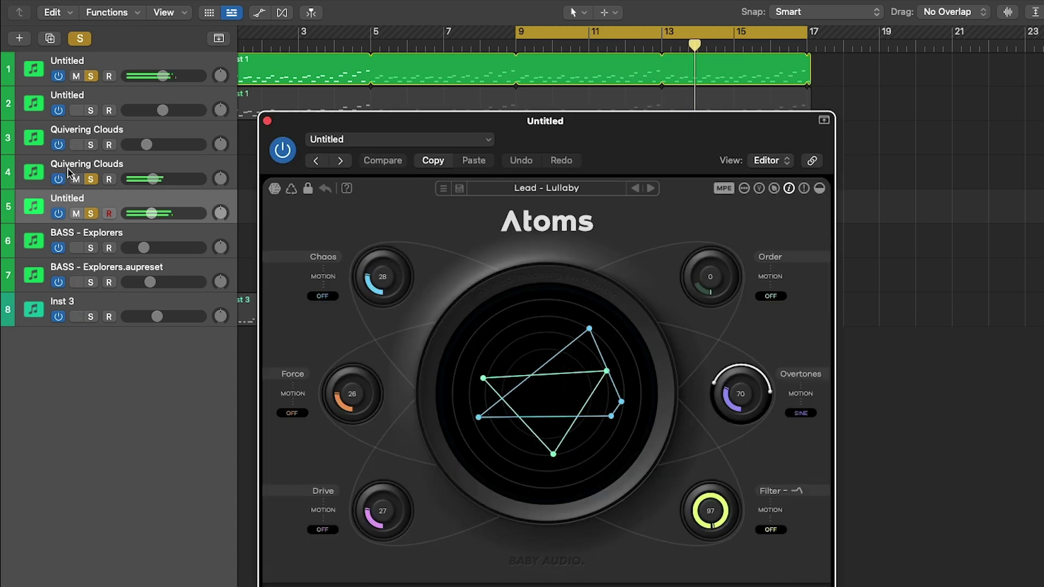
- Take track 1 out of solo and audition the preset LEAD - Atom Splitting in track 5's Atoms
left_click(91, 76)
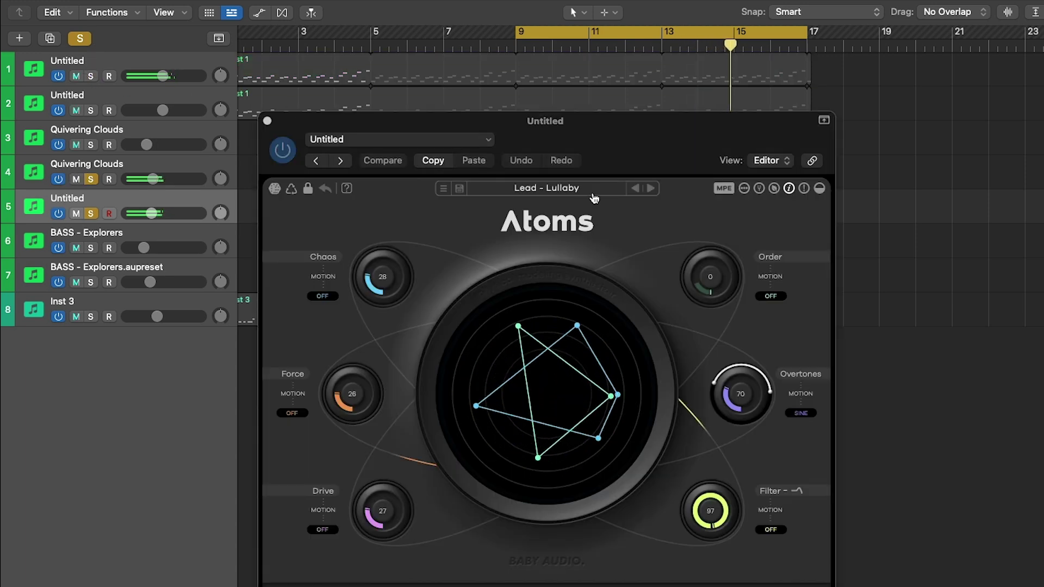
left_click(573, 189)
scroll(552, 367, "down", 20)
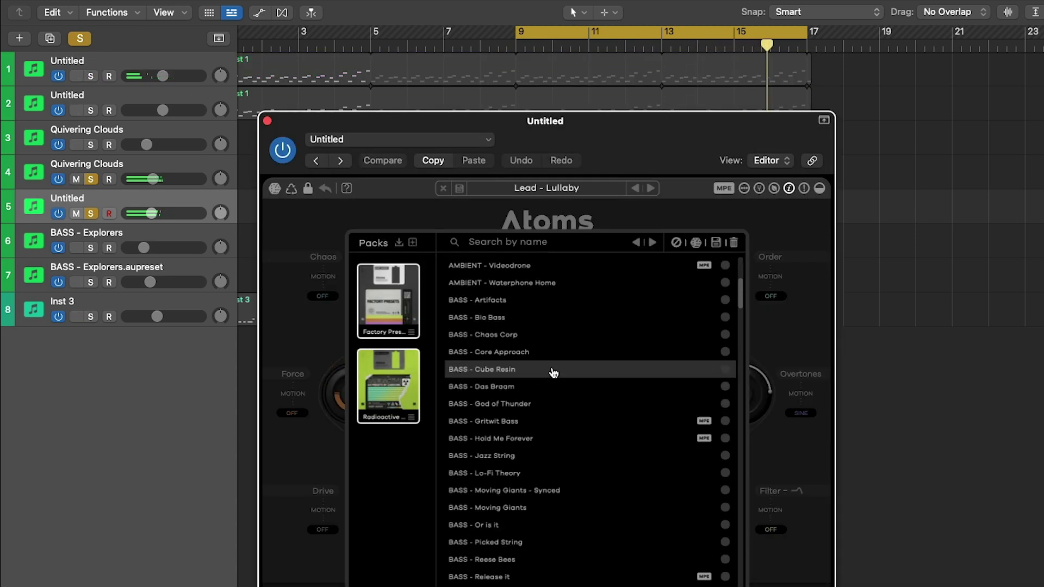
scroll(551, 371, "down", 7)
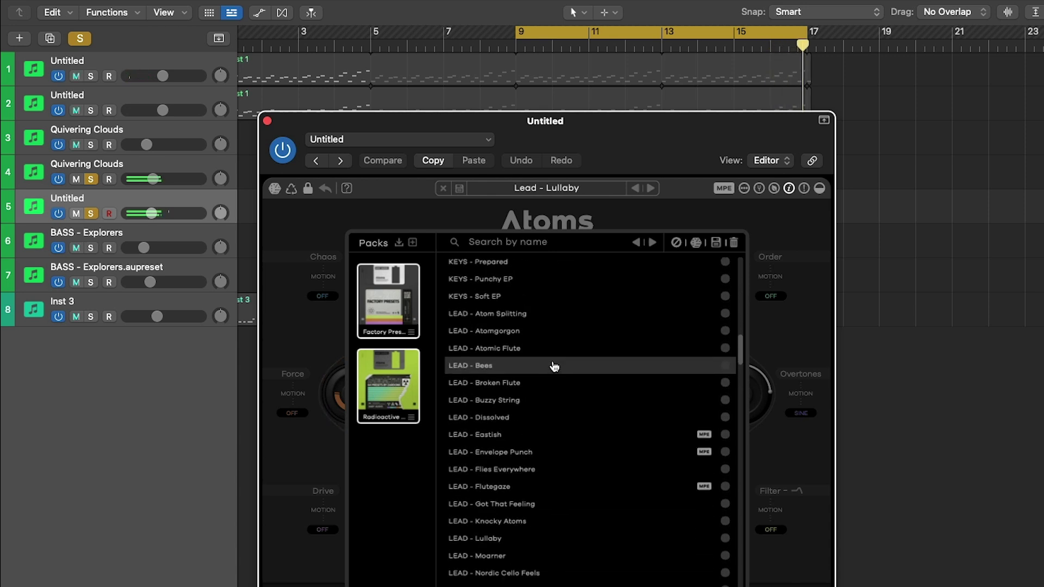
scroll(551, 366, "up", 1)
left_click(540, 339)
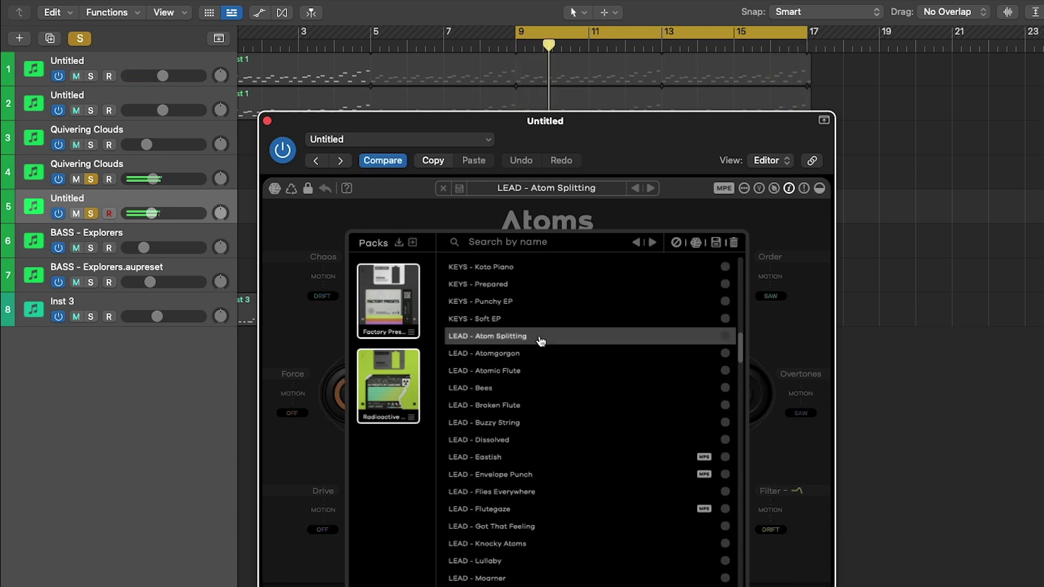
- Audition the lead presets LEAD - Atomgorgon, LEAD - Atomic Flute and LEAD - Flutegaze on track 5
left_click(536, 355)
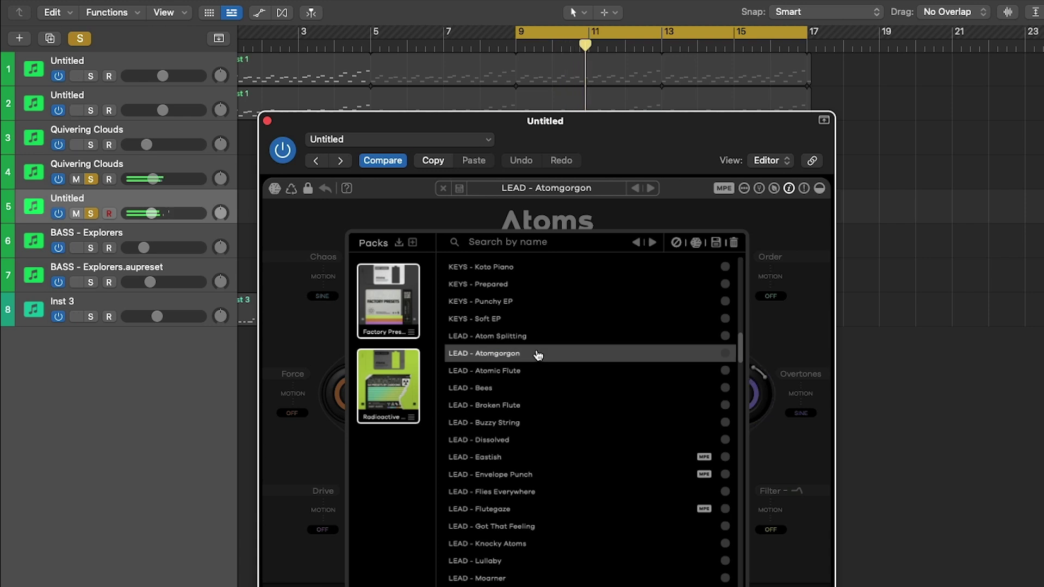
left_click(524, 370)
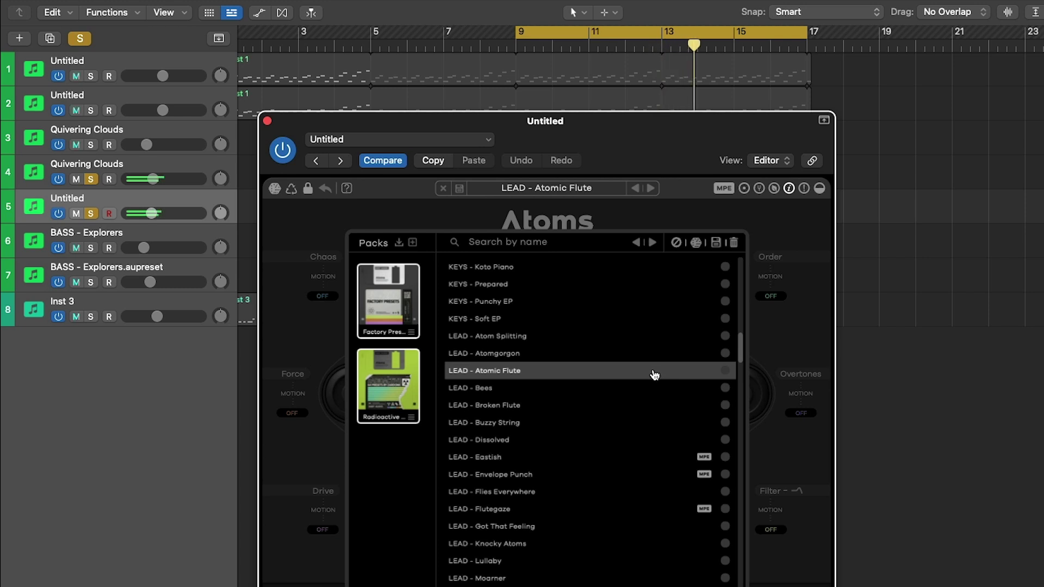
left_click(539, 508)
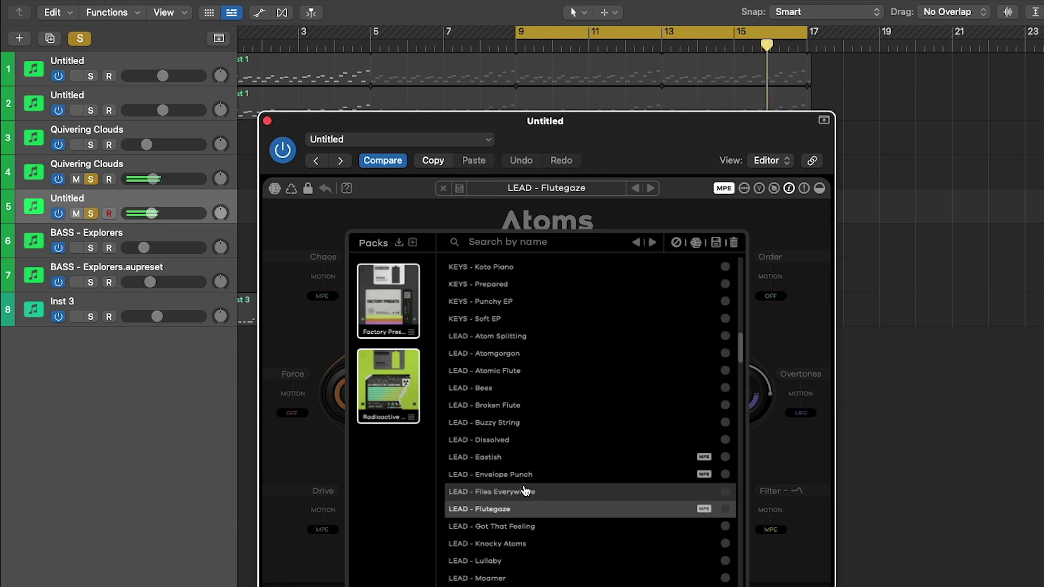
- Audition the lead presets LEAD - Knocky Atoms, LEAD - Lullaby and LEAD - Moarner on track 5
scroll(524, 457, "down", 3)
left_click(515, 469)
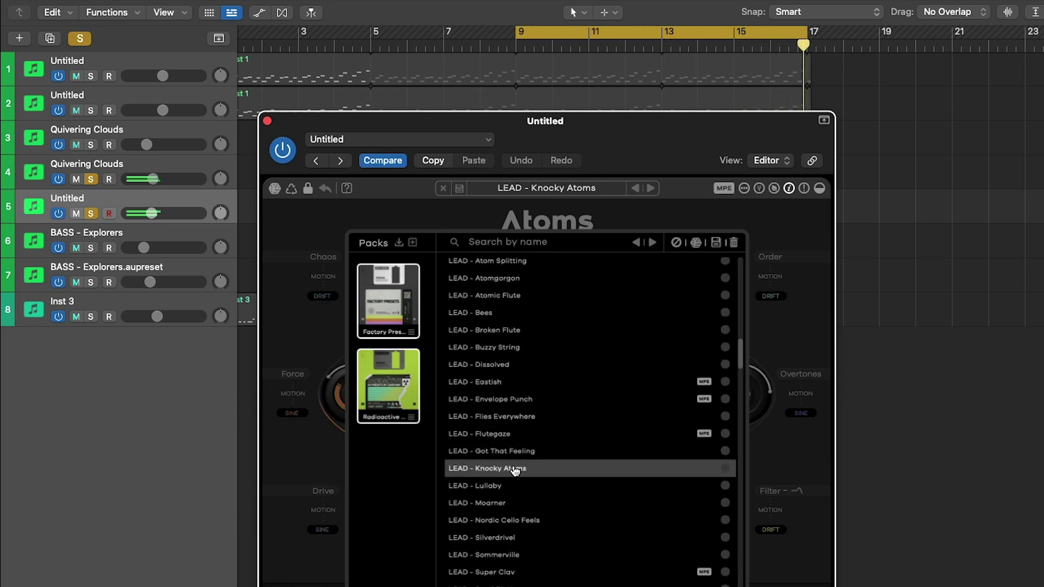
left_click(530, 485)
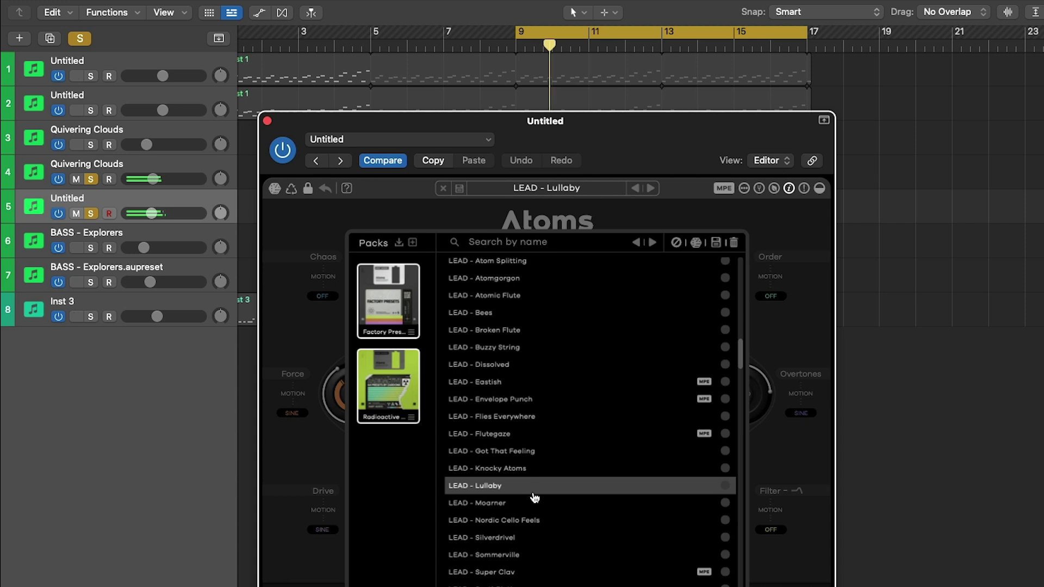
left_click(521, 505)
- Audition the lead presets LEAD - Silverdrivel and LEAD - Sommerville on track 5
scroll(559, 562, "down", 3)
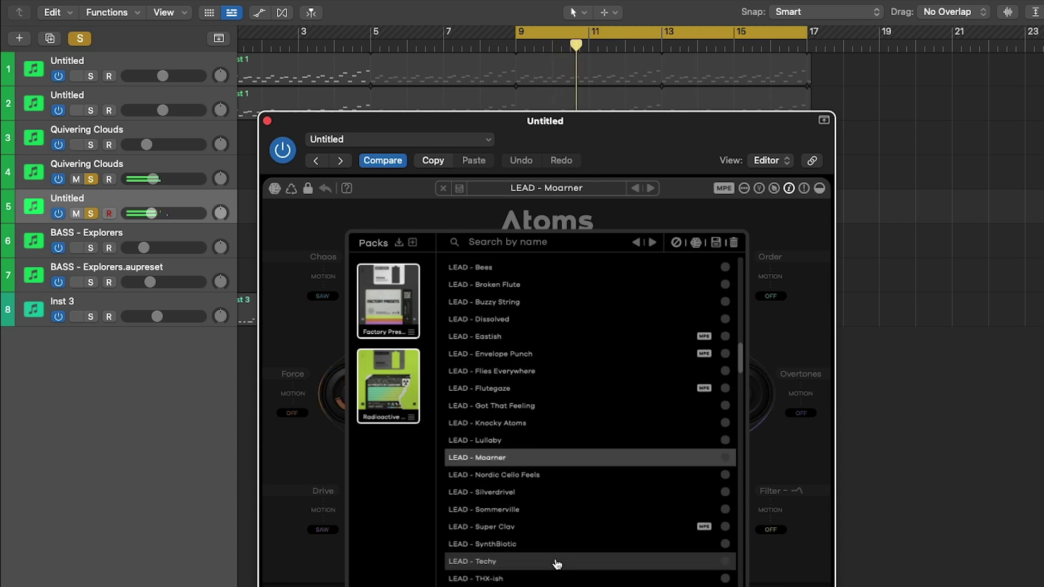
left_click(535, 492)
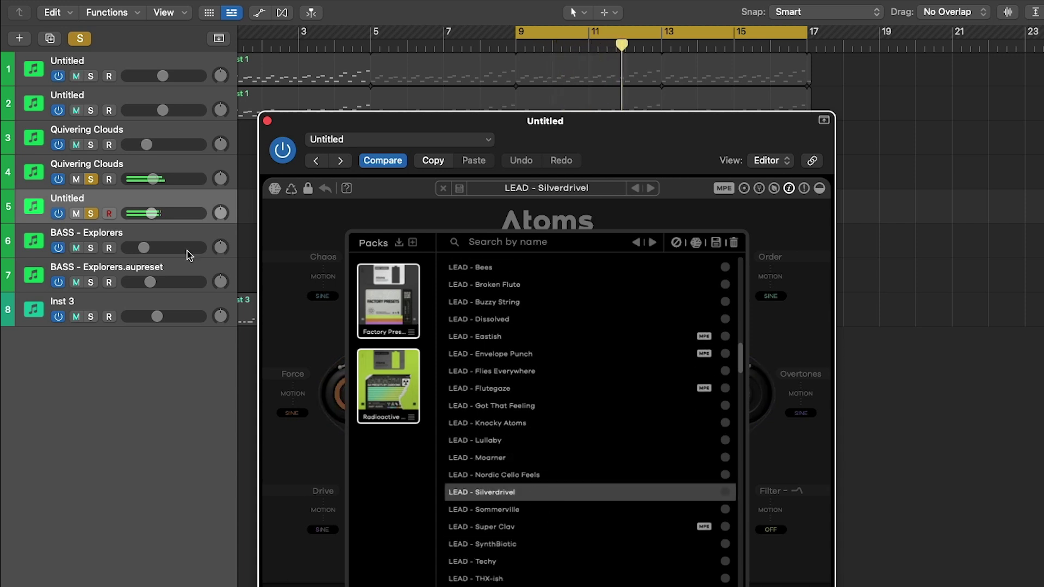
left_click(530, 510)
scroll(558, 505, "down", 3)
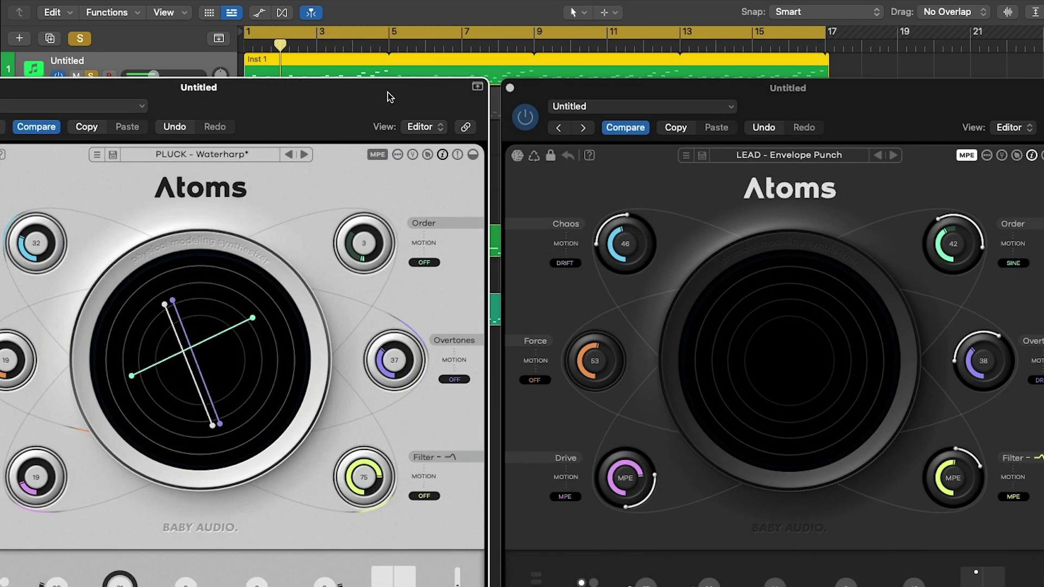